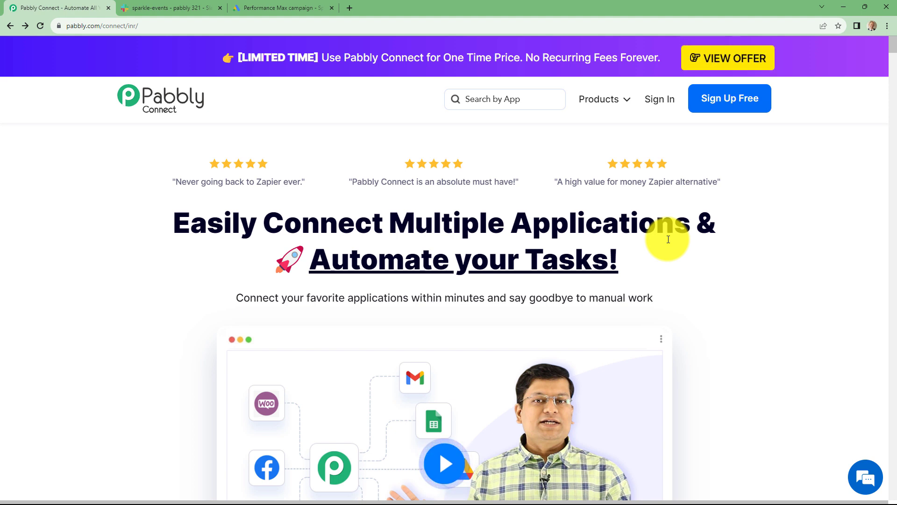
Sign in, open Pabbly Connect and create the workflow "Automatically Send Slack Notification for Google Ads Lead" in the Test folder.
{"action": "left_click", "coordinate": [656, 100]}
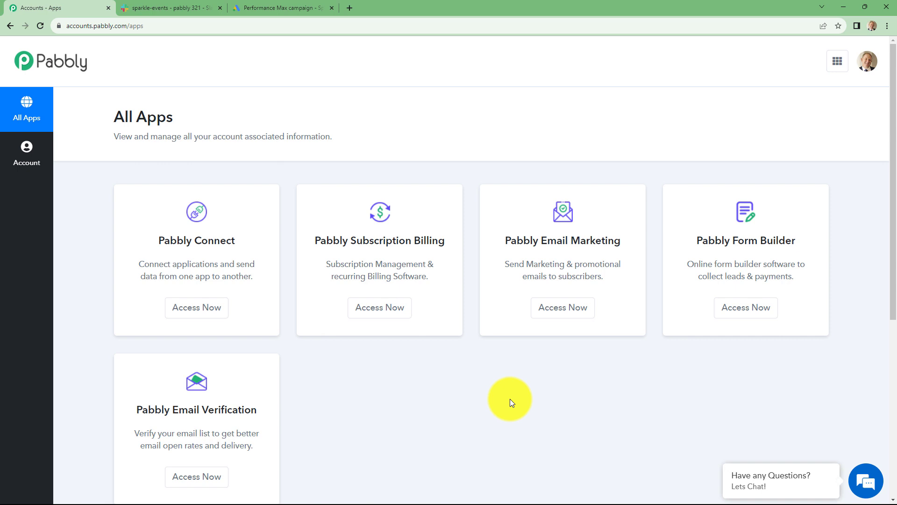
{"action": "left_click", "coordinate": [188, 310]}
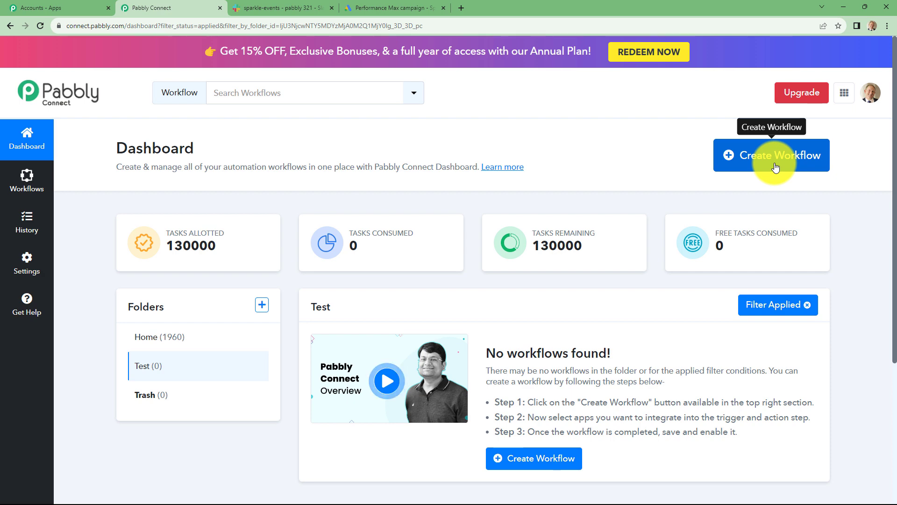
{"action": "left_click", "coordinate": [775, 167]}
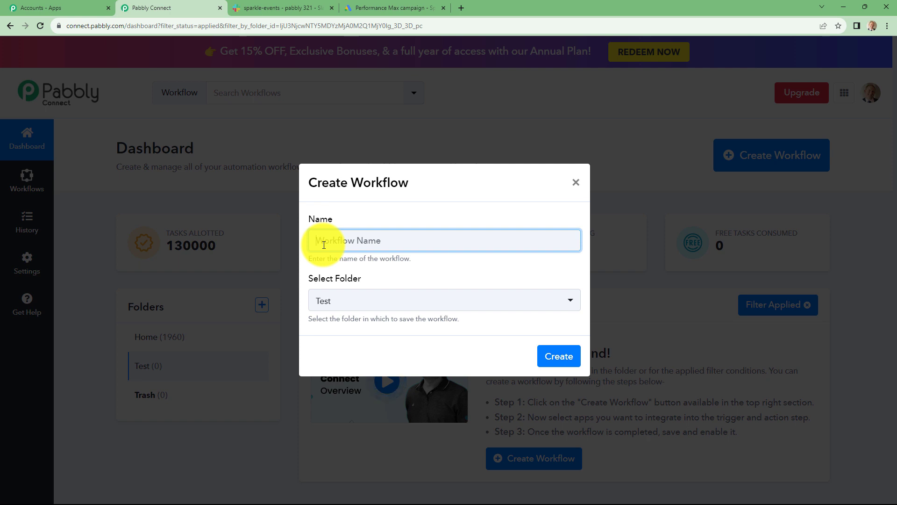
{"action": "type", "text": "Automatically Send Slack Notification for Google Ads Lead"}
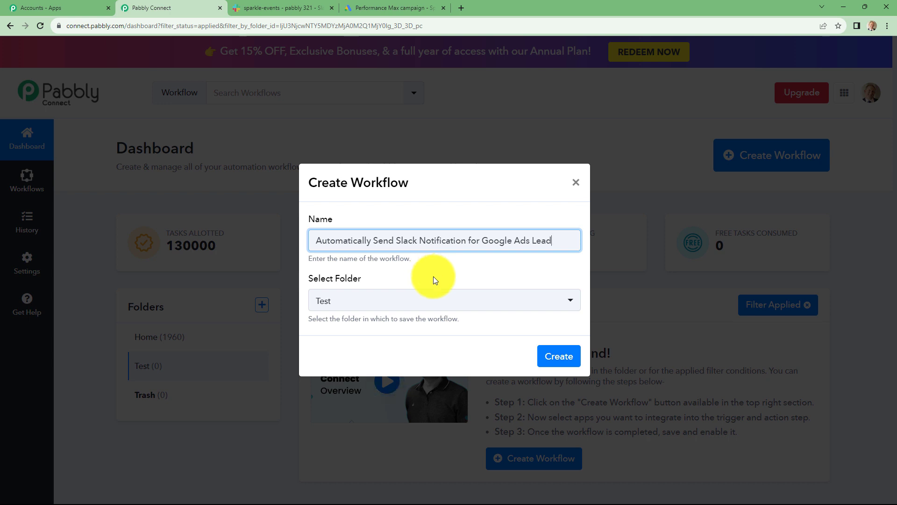
{"action": "left_click", "coordinate": [365, 303]}
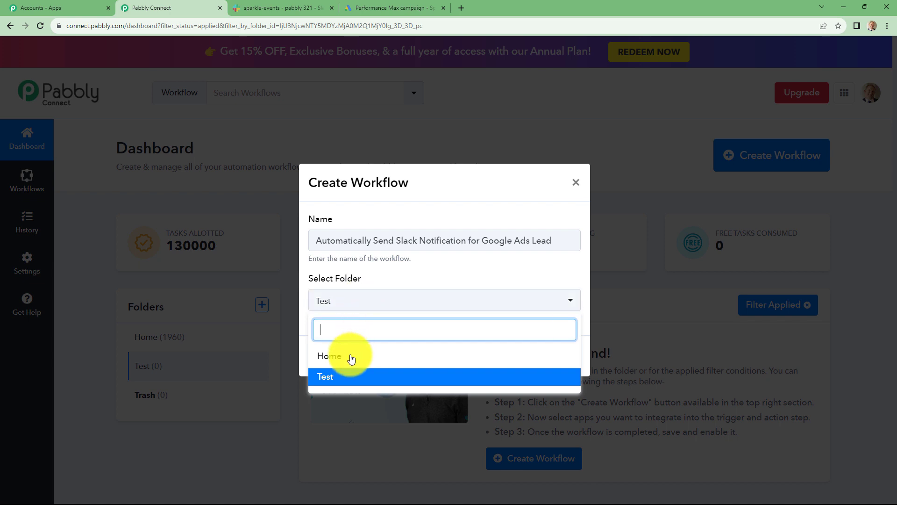
{"action": "left_click", "coordinate": [324, 377]}
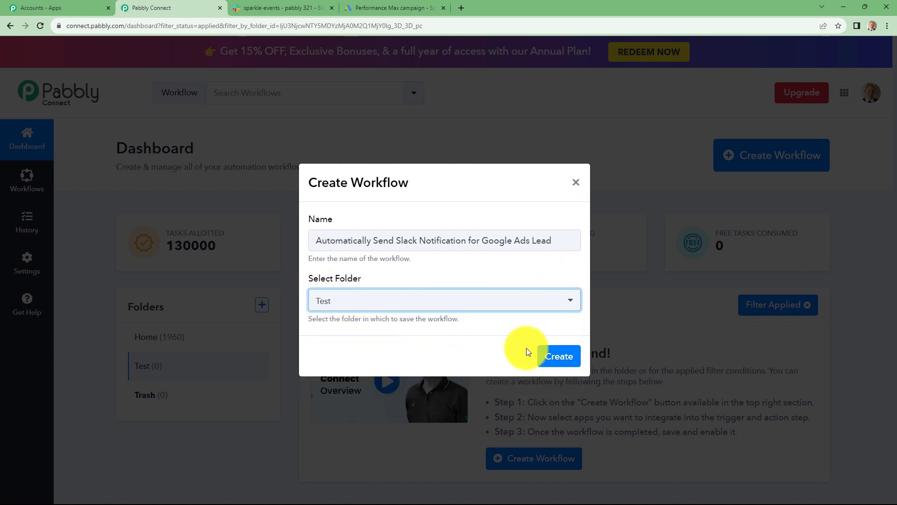
{"action": "left_click", "coordinate": [561, 359]}
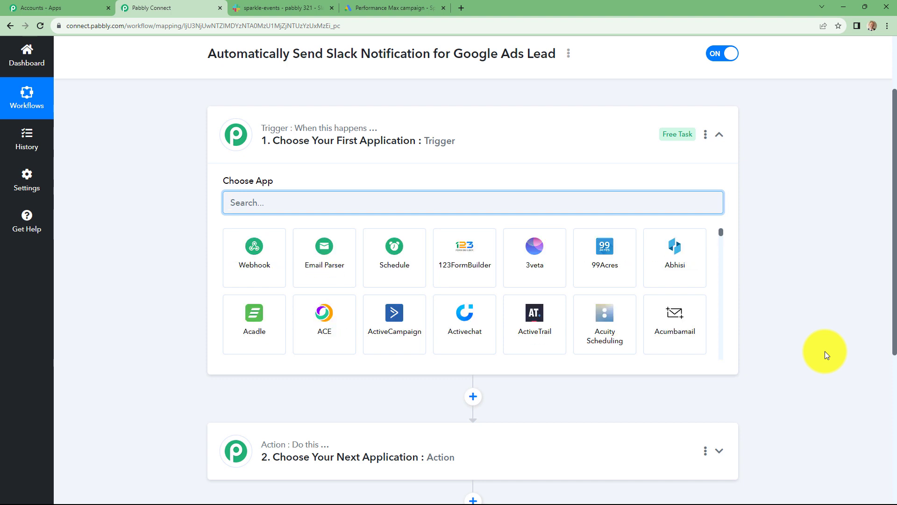
Set the workflow's trigger app to Google Ads with the New Lead Form Entry event.
{"action": "type", "text": "Google"}
{"action": "left_click", "coordinate": [258, 261]}
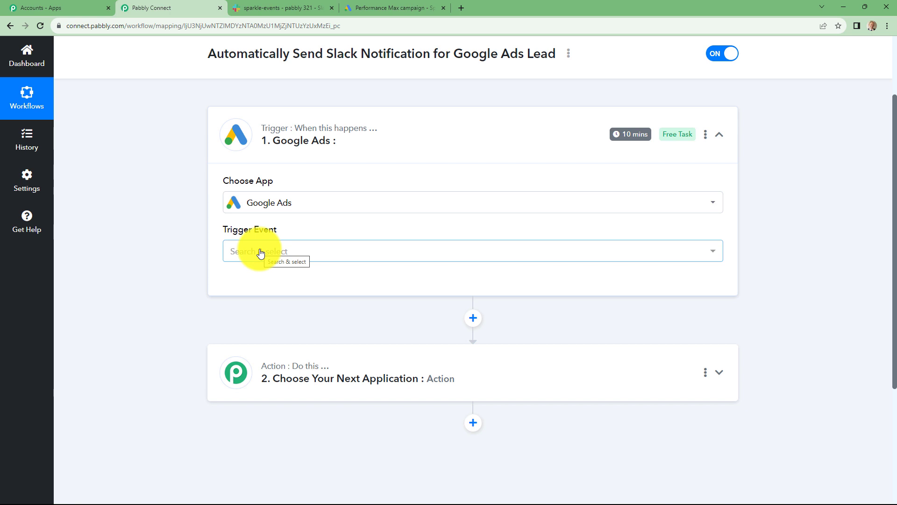
{"action": "left_click", "coordinate": [247, 253]}
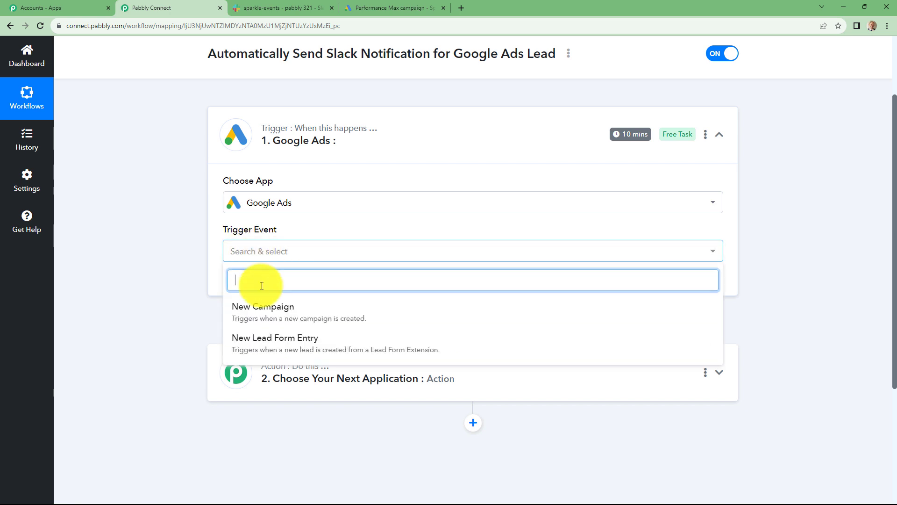
{"action": "left_click", "coordinate": [292, 348]}
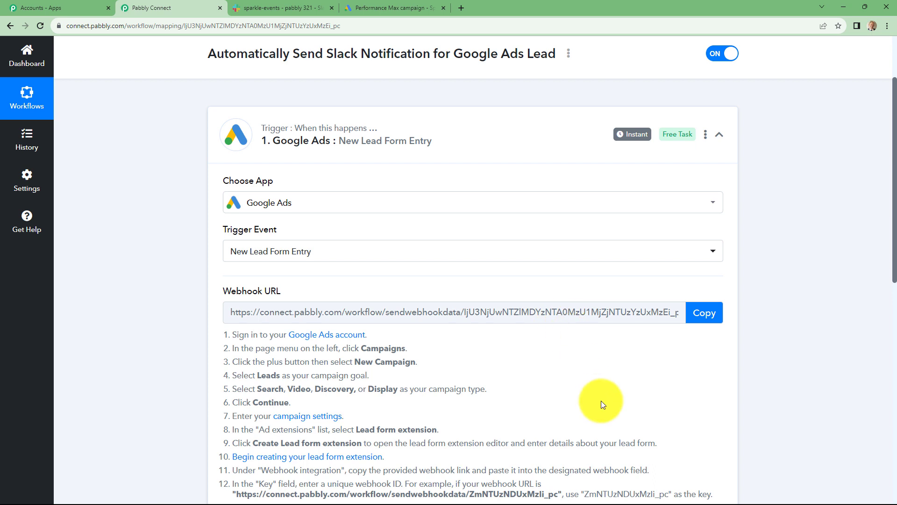
Examine the webhook URL and the setup instructions for connecting the Google Ads lead form.
{"action": "scroll", "coordinate": [601, 400], "scroll_direction": "down", "scroll_amount": 2}
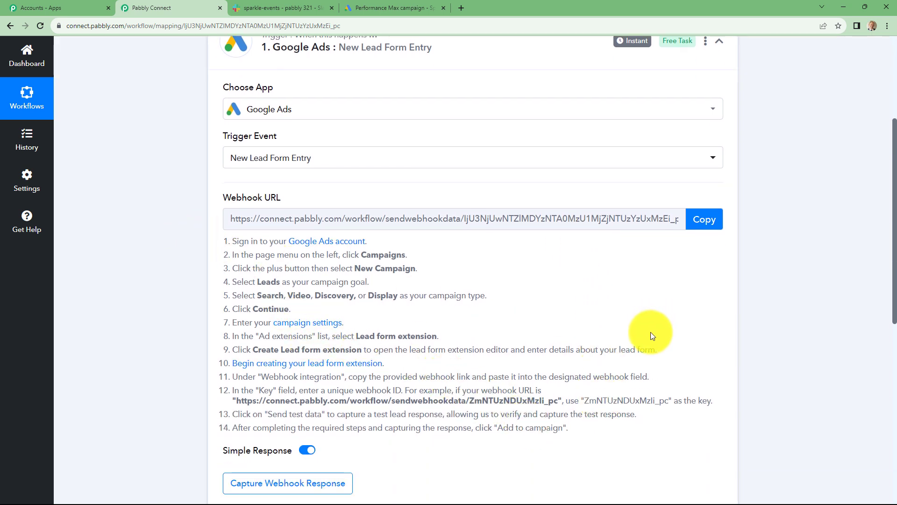
{"action": "scroll", "coordinate": [652, 336], "scroll_direction": "up", "scroll_amount": 1}
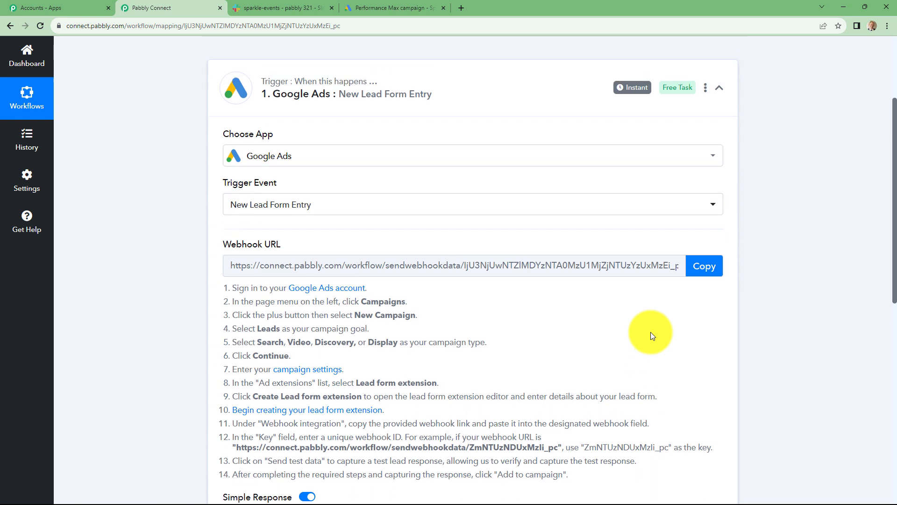
{"action": "scroll", "coordinate": [653, 336], "scroll_direction": "down", "scroll_amount": 1}
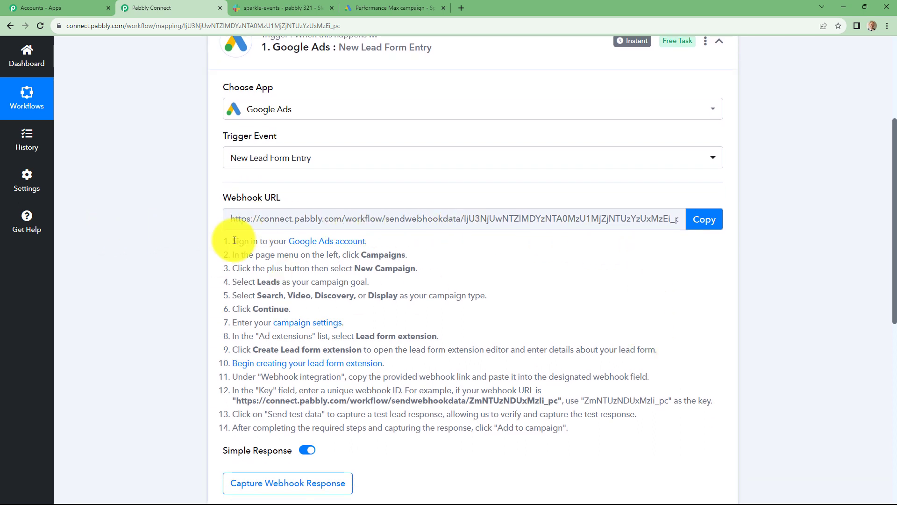
{"action": "left_click_drag", "start_coordinate": [233, 240], "coordinate": [583, 403]}
{"action": "left_click", "coordinate": [561, 360]}
{"action": "scroll", "coordinate": [545, 342], "scroll_direction": "up", "scroll_amount": 2}
{"action": "scroll", "coordinate": [529, 388], "scroll_direction": "down", "scroll_amount": 2}
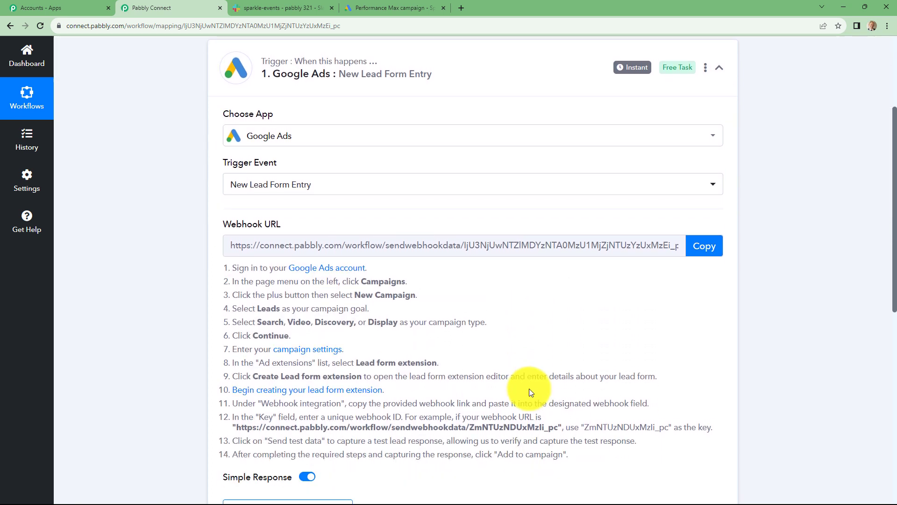
{"action": "scroll", "coordinate": [529, 392], "scroll_direction": "down", "scroll_amount": 1}
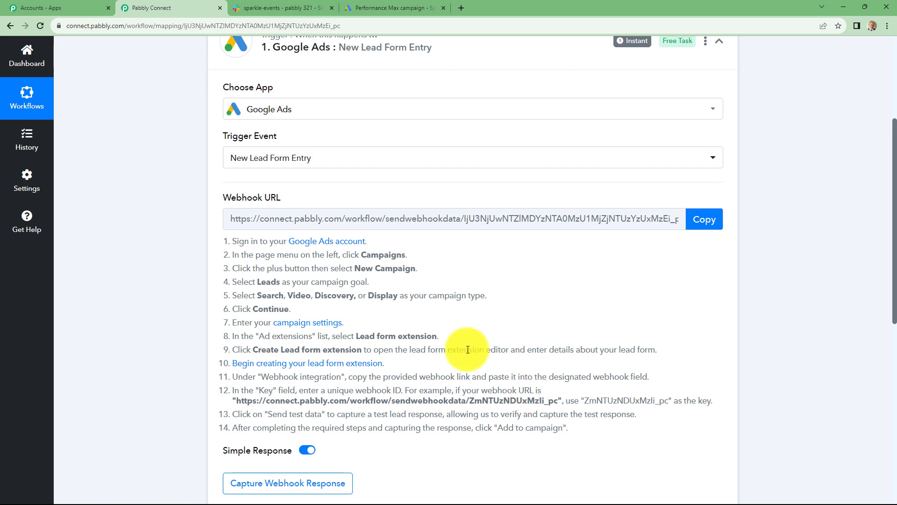
Switch to the Google Ads campaign and review its lead form down to the webhook integration settings.
{"action": "left_click", "coordinate": [382, 5]}
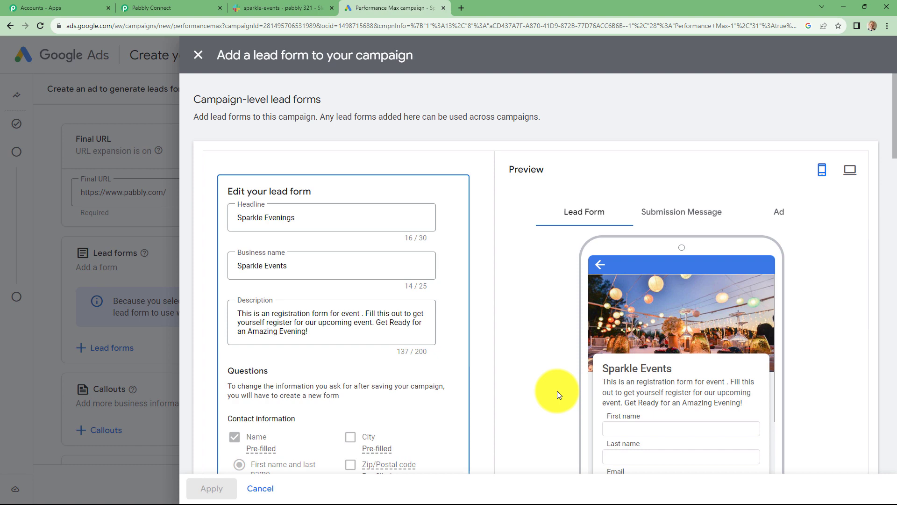
{"action": "scroll", "coordinate": [558, 391], "scroll_direction": "down", "scroll_amount": 3}
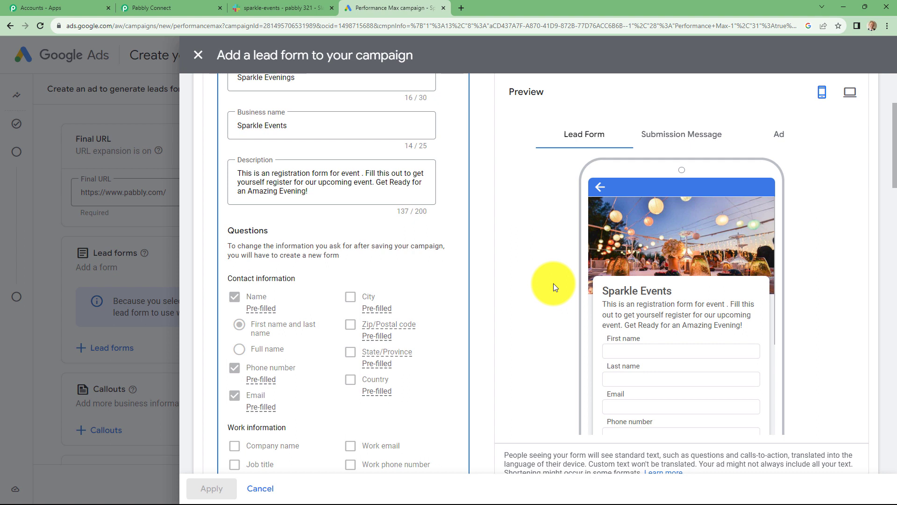
{"action": "scroll", "coordinate": [440, 295], "scroll_direction": "down", "scroll_amount": 10}
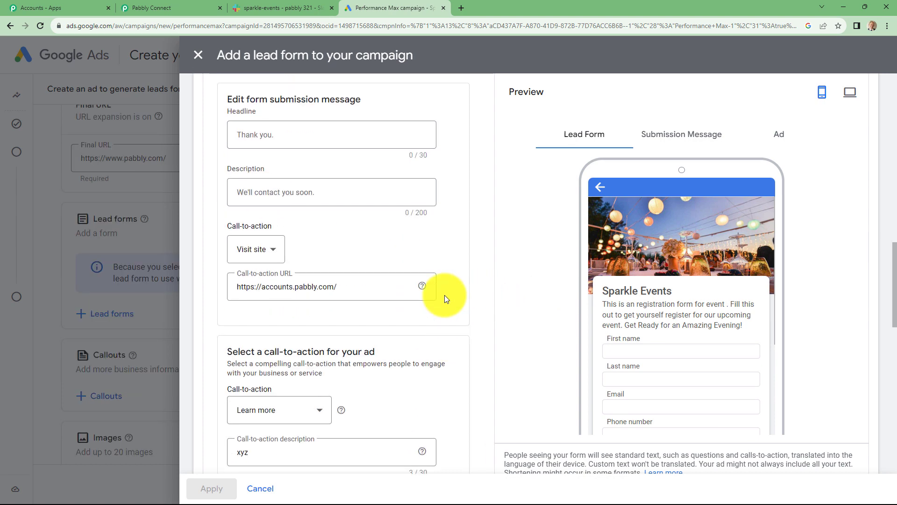
{"action": "scroll", "coordinate": [444, 295], "scroll_direction": "down", "scroll_amount": 4}
{"action": "scroll", "coordinate": [445, 296], "scroll_direction": "down", "scroll_amount": 3}
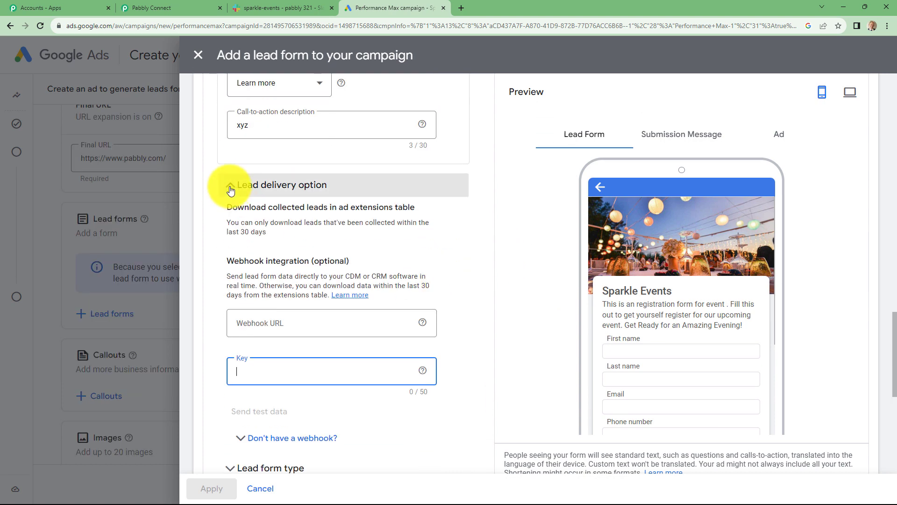
{"action": "left_click", "coordinate": [453, 246]}
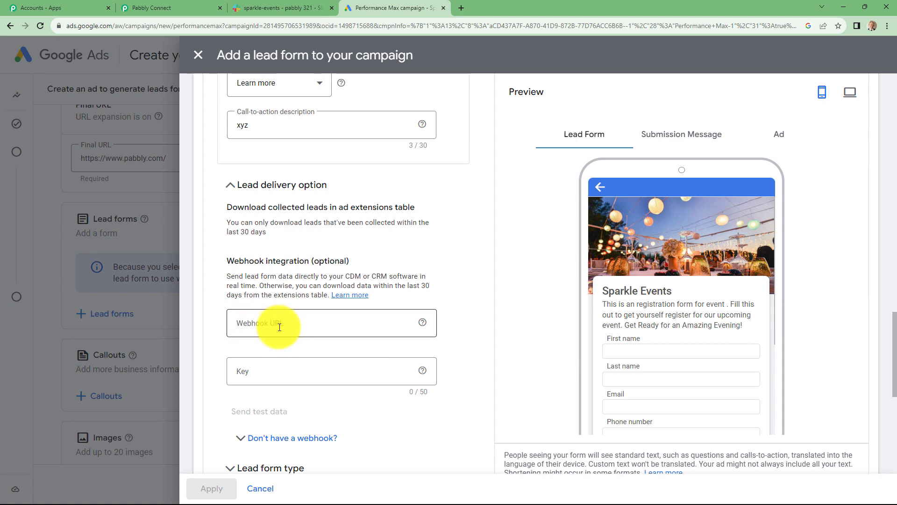
Copy the trigger's webhook URL from Pabbly Connect into the Webhook URL field of the Google Ads lead form.
{"action": "left_click", "coordinate": [159, 8]}
{"action": "left_click", "coordinate": [695, 225]}
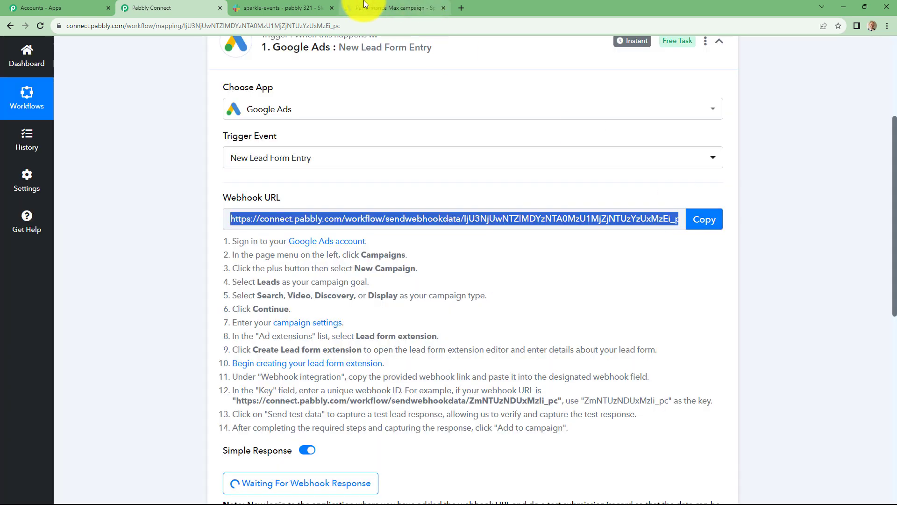
{"action": "left_click", "coordinate": [383, 4]}
{"action": "left_click", "coordinate": [250, 318]}
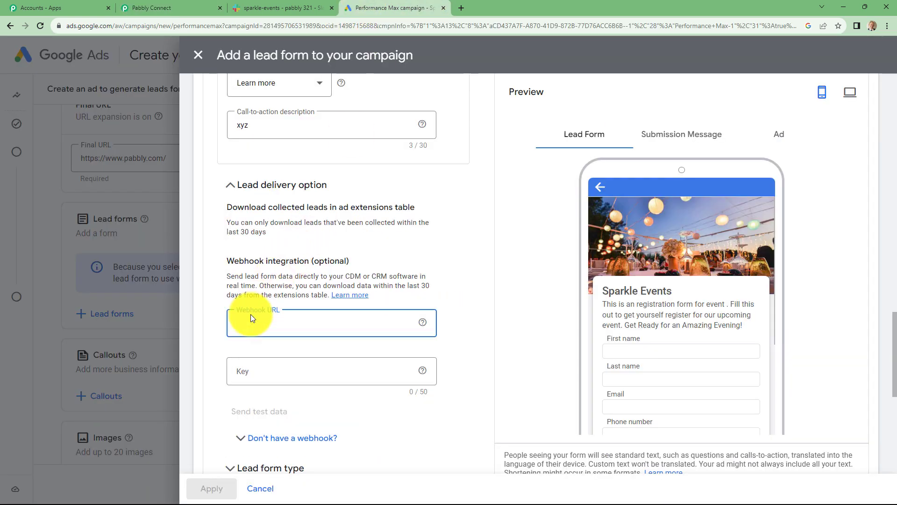
{"action": "key", "text": "ctrl+v"}
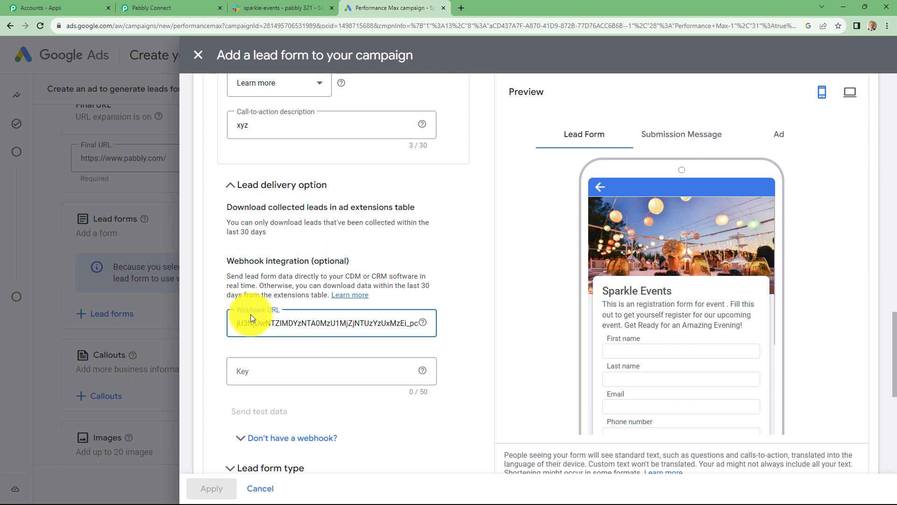
Isolate the webhook ID from the end of the webhook URL and enter it as the lead form's webhook key.
{"action": "left_click", "coordinate": [250, 370]}
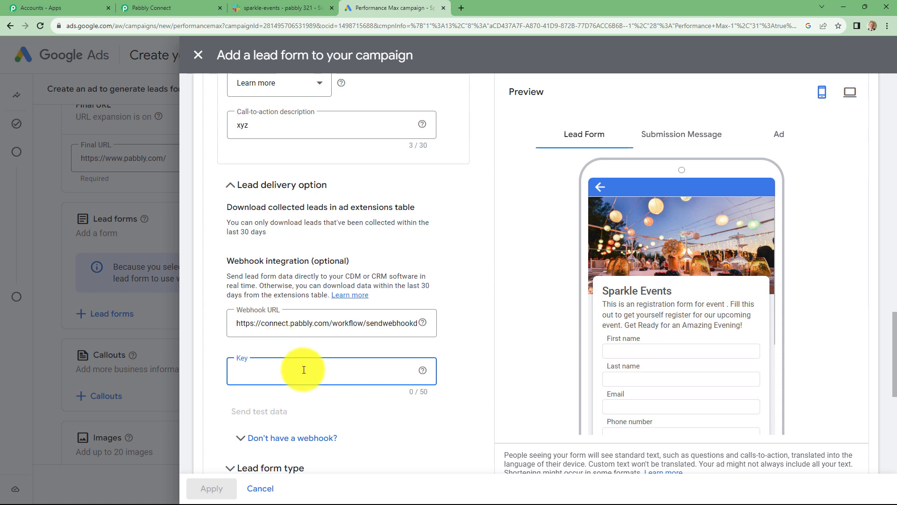
{"action": "left_click", "coordinate": [461, 8]}
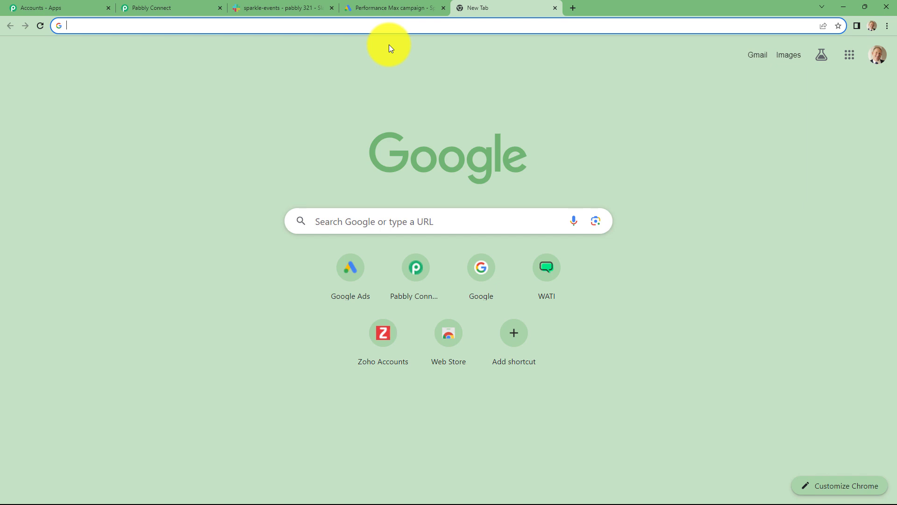
{"action": "key", "text": "ctrl+v"}
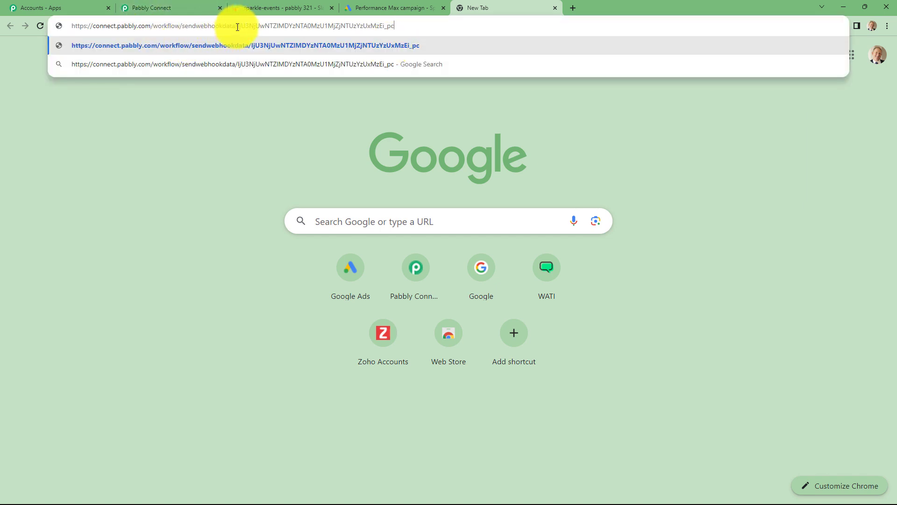
{"action": "left_click_drag", "start_coordinate": [238, 26], "coordinate": [398, 26]}
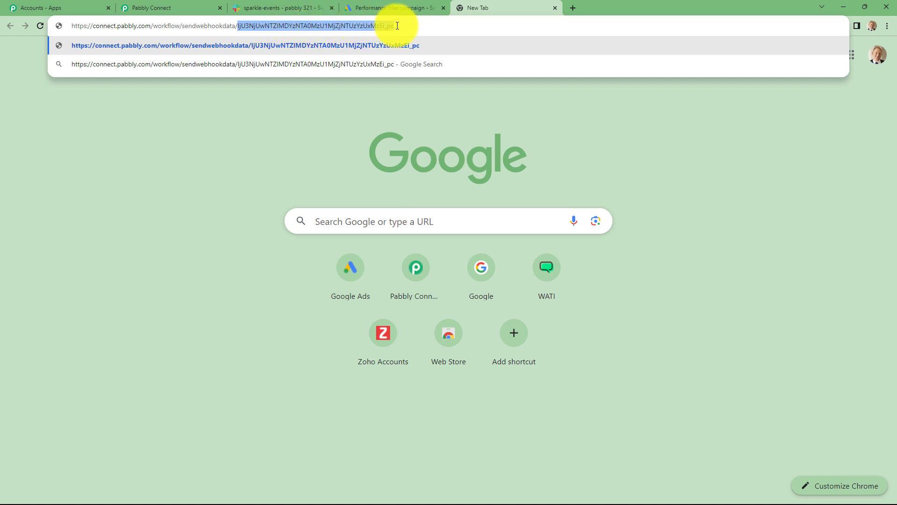
{"action": "left_click", "coordinate": [382, 5]}
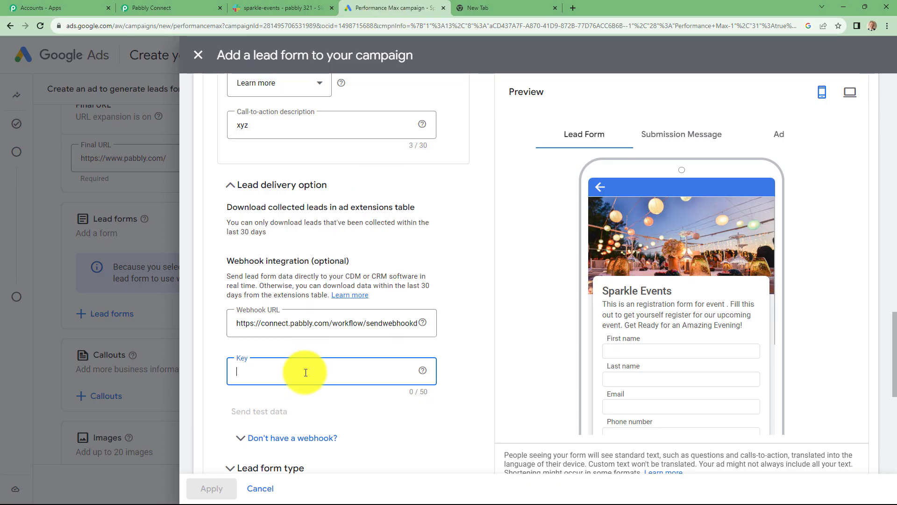
{"action": "key", "text": "ctrl+v"}
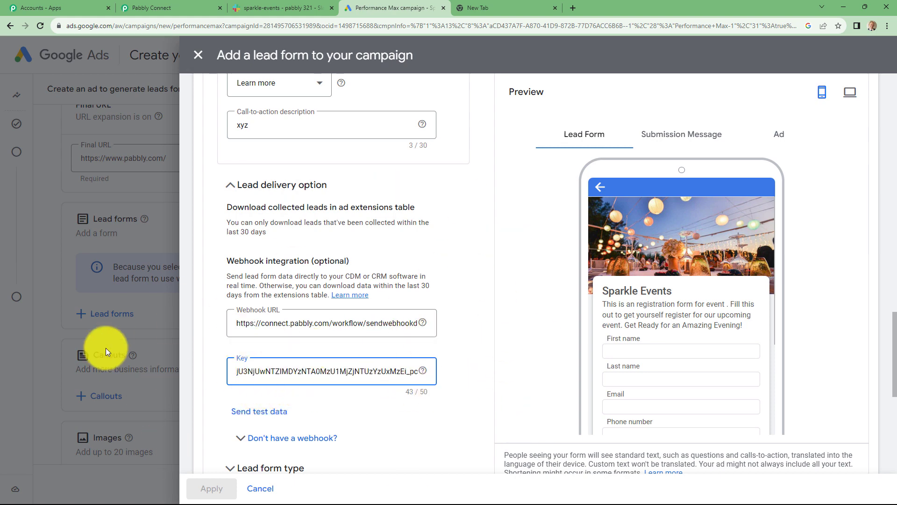
Send test data from the Google Ads lead form and examine the response received by the Pabbly Connect trigger.
{"action": "scroll", "coordinate": [467, 378], "scroll_direction": "down", "scroll_amount": 1}
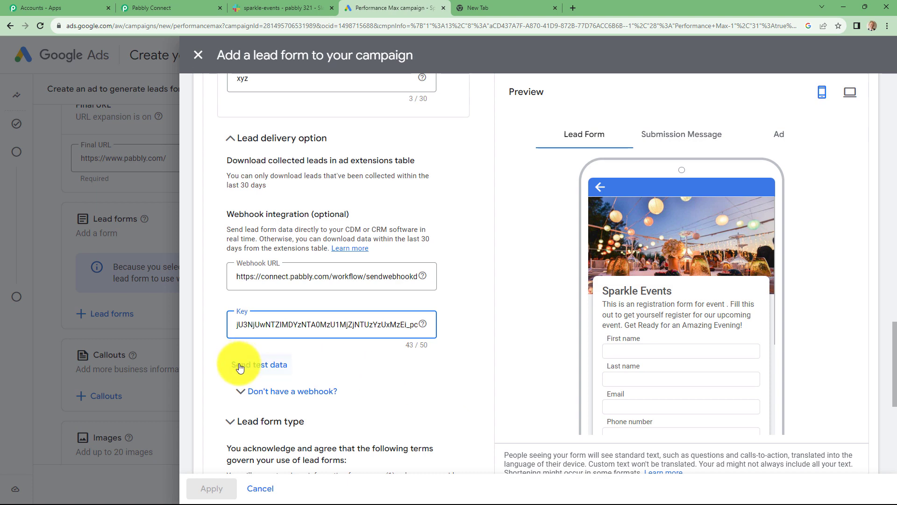
{"action": "left_click", "coordinate": [245, 367]}
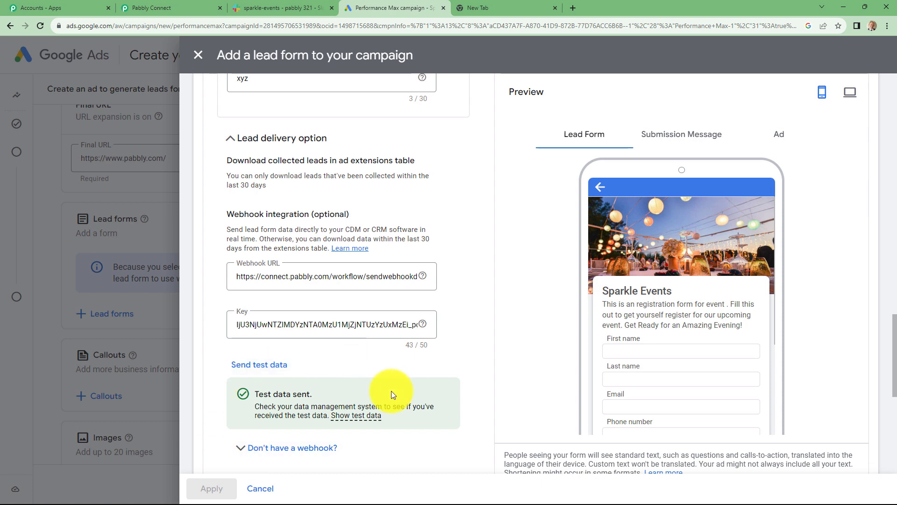
{"action": "left_click", "coordinate": [152, 8]}
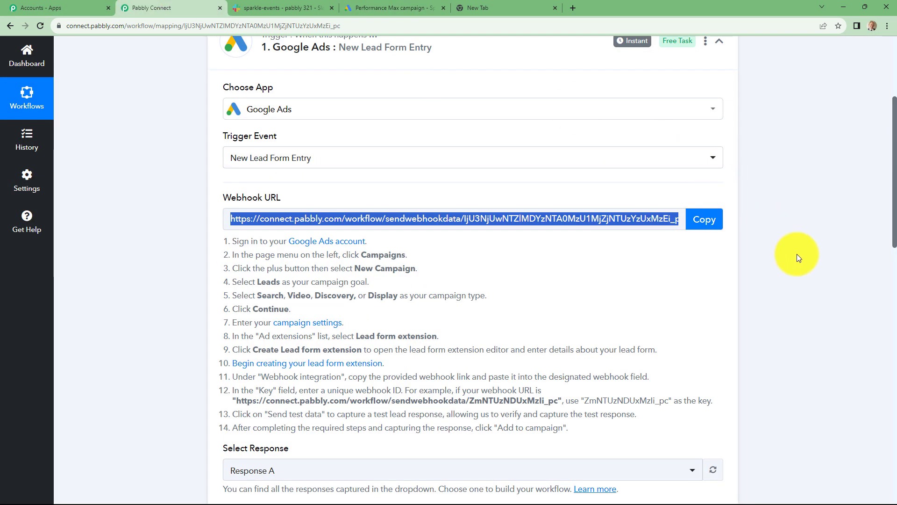
{"action": "scroll", "coordinate": [798, 254], "scroll_direction": "down", "scroll_amount": 12}
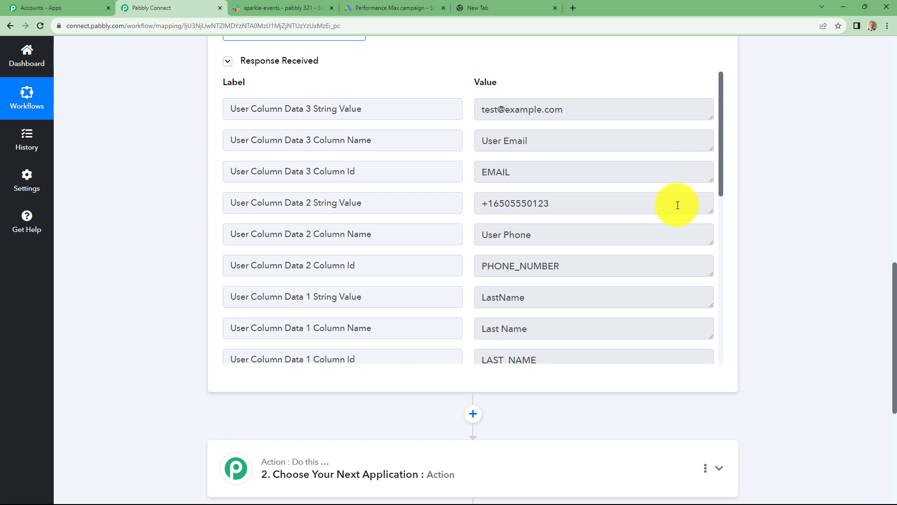
{"action": "scroll", "coordinate": [678, 206], "scroll_direction": "down", "scroll_amount": 3}
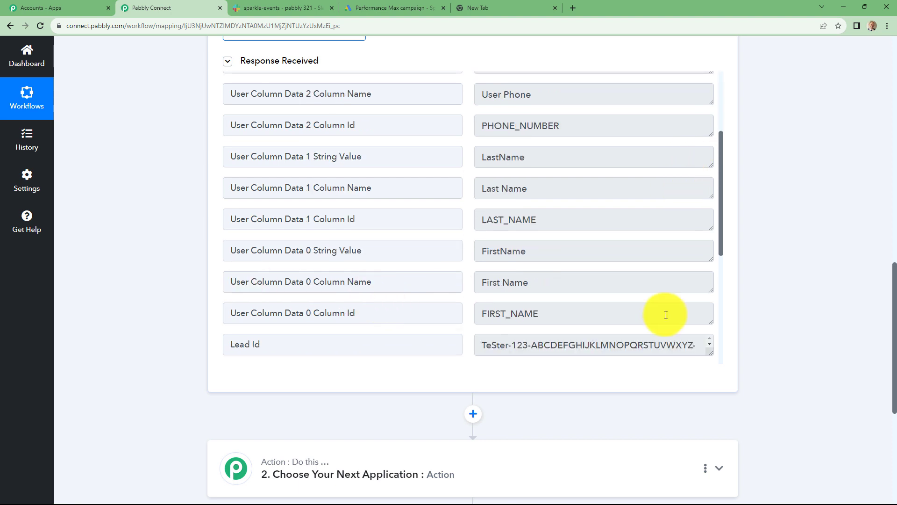
{"action": "scroll", "coordinate": [616, 293], "scroll_direction": "up", "scroll_amount": 3}
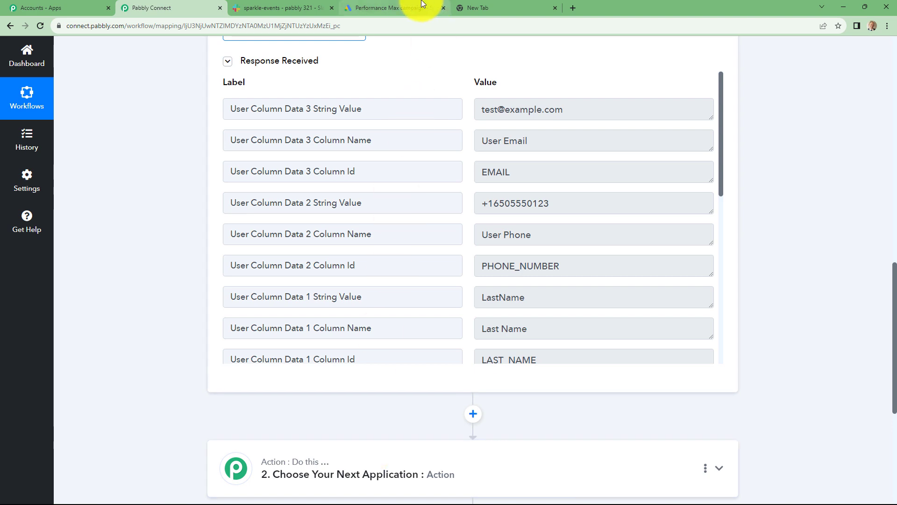
Switch to the Google Ads campaign and save the lead form with its webhook integration.
{"action": "left_click", "coordinate": [408, 6]}
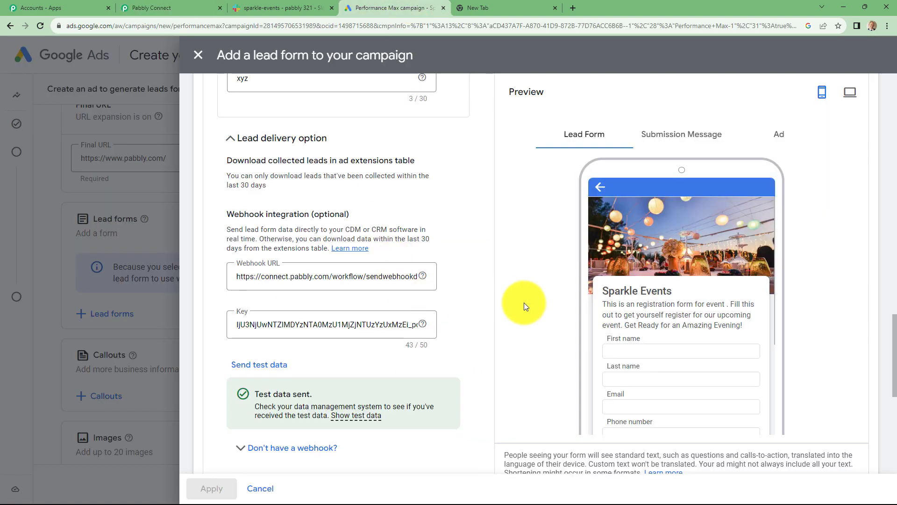
{"action": "scroll", "coordinate": [524, 302], "scroll_direction": "down", "scroll_amount": 8}
{"action": "left_click", "coordinate": [231, 442]}
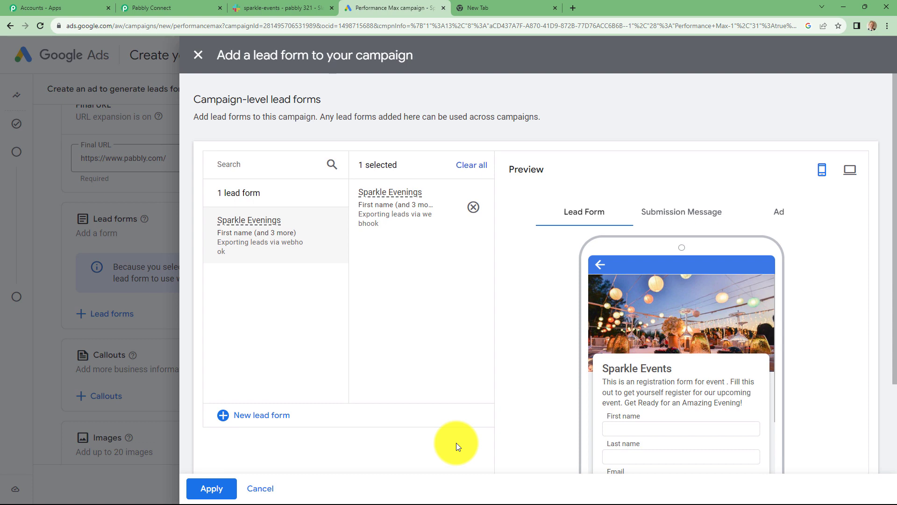
Return to the Pabbly Connect workflow and set its action to Slack with the event Send Channel Message.
{"action": "left_click", "coordinate": [185, 4]}
{"action": "scroll", "coordinate": [757, 274], "scroll_direction": "down", "scroll_amount": 4}
{"action": "scroll", "coordinate": [759, 275], "scroll_direction": "up", "scroll_amount": 4}
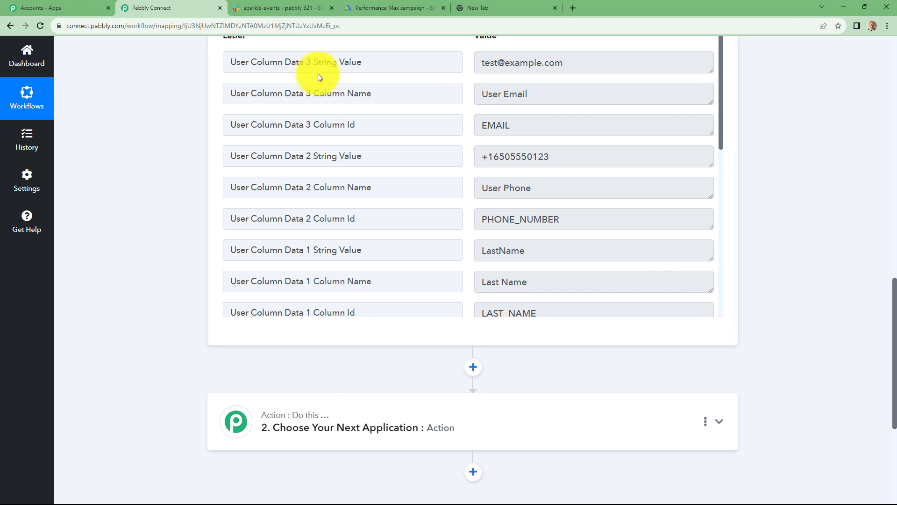
{"action": "scroll", "coordinate": [829, 279], "scroll_direction": "down", "scroll_amount": 2}
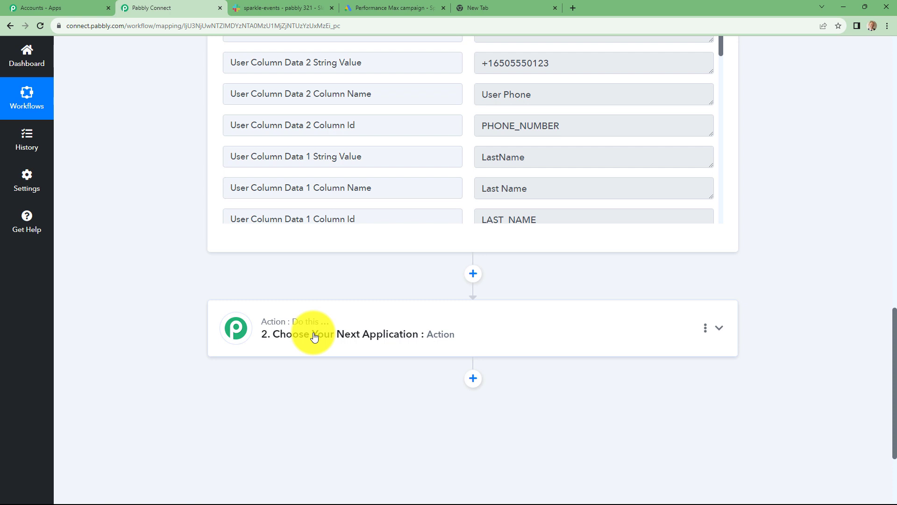
{"action": "scroll", "coordinate": [314, 336], "scroll_direction": "down", "scroll_amount": 3}
{"action": "left_click", "coordinate": [313, 196]}
{"action": "left_click", "coordinate": [268, 256]}
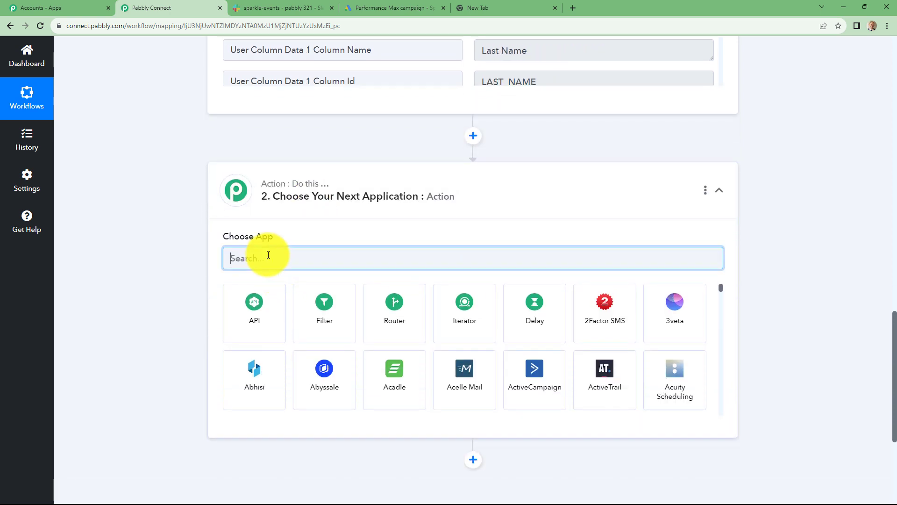
{"action": "type", "text": "Slack"}
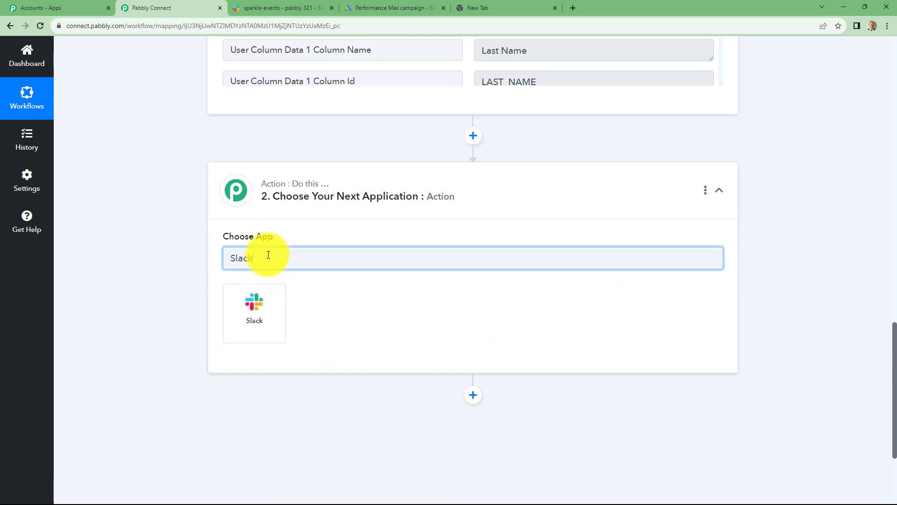
{"action": "left_click", "coordinate": [245, 296]}
{"action": "left_click", "coordinate": [259, 306]}
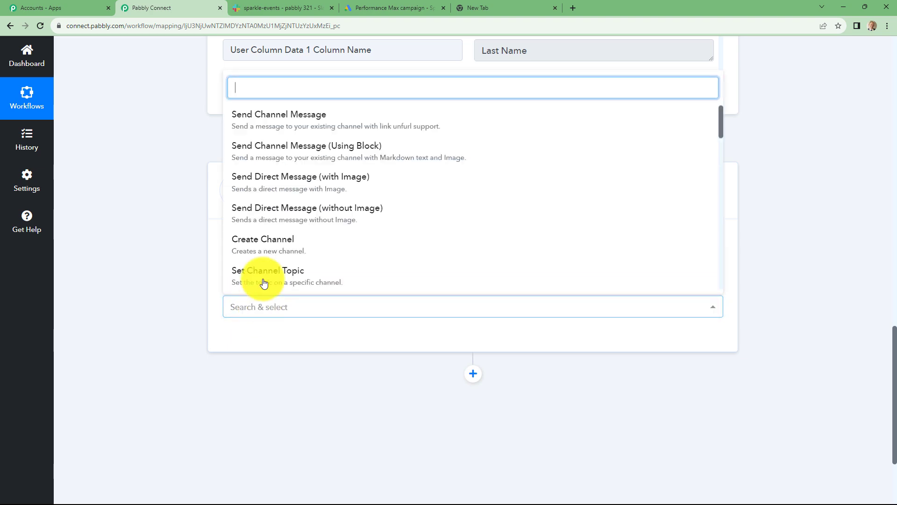
{"action": "left_click", "coordinate": [281, 127]}
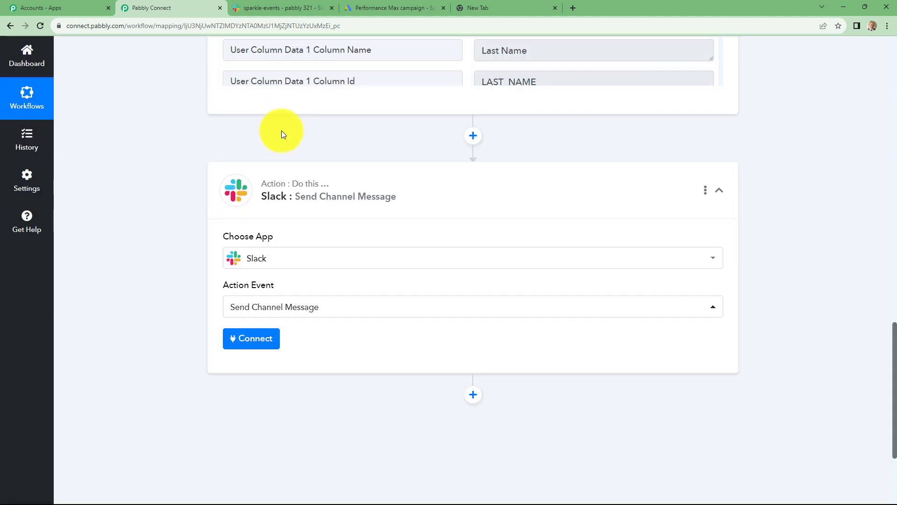
Add a new Slack connection with token type bot and authorize Pabbly Connect's access to the pabbly 321 workspace.
{"action": "left_click", "coordinate": [239, 341]}
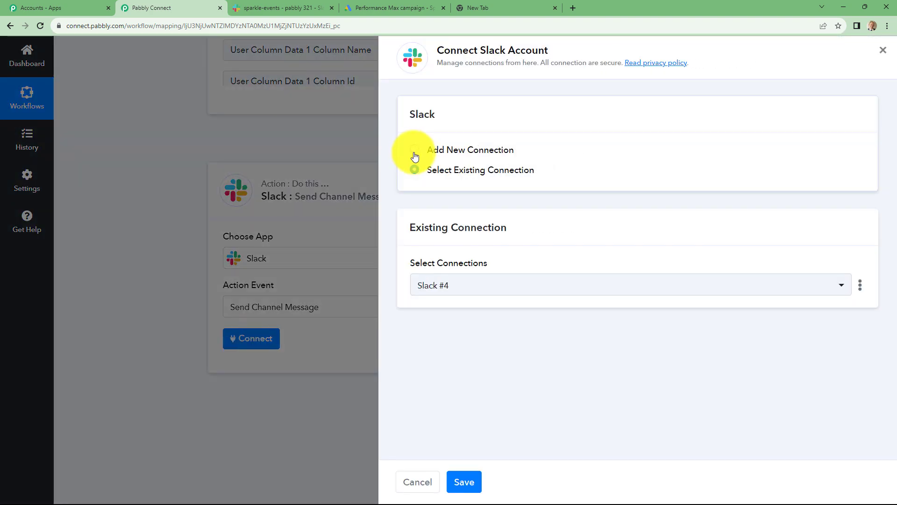
{"action": "left_click", "coordinate": [414, 152]}
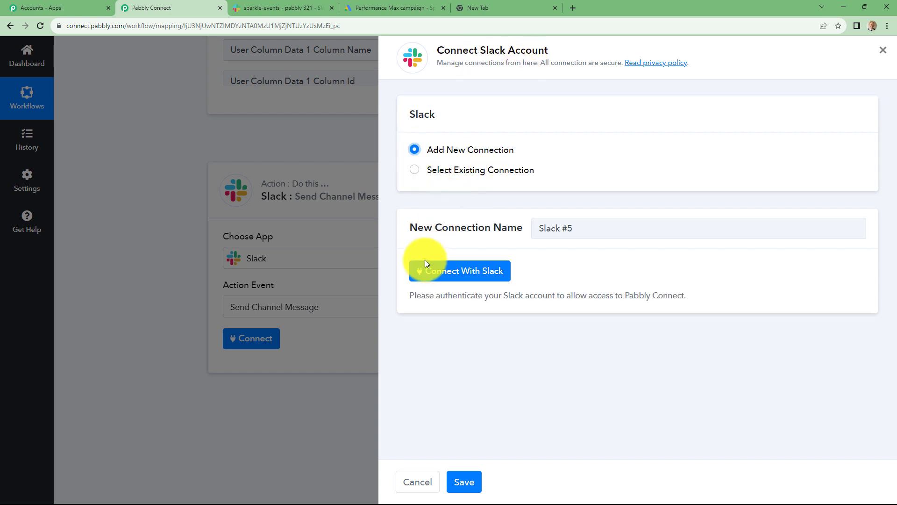
{"action": "left_click", "coordinate": [430, 271]}
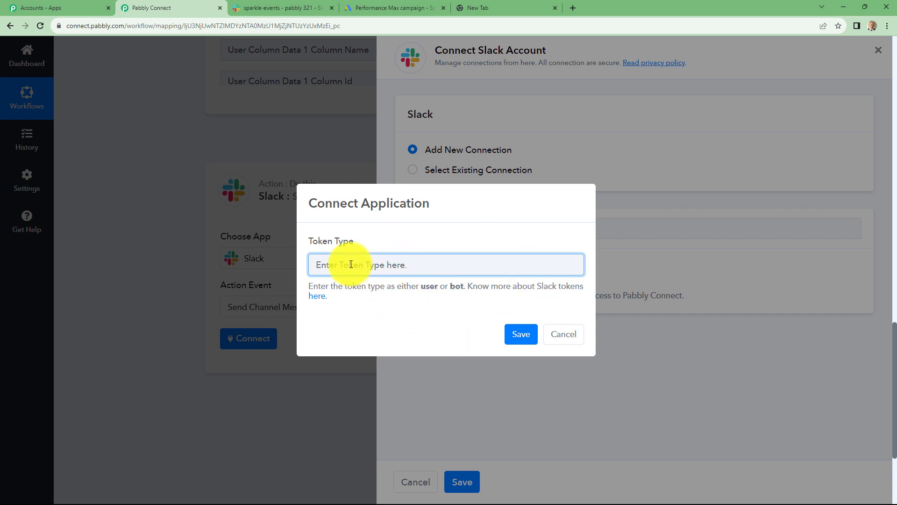
{"action": "type", "text": "bot"}
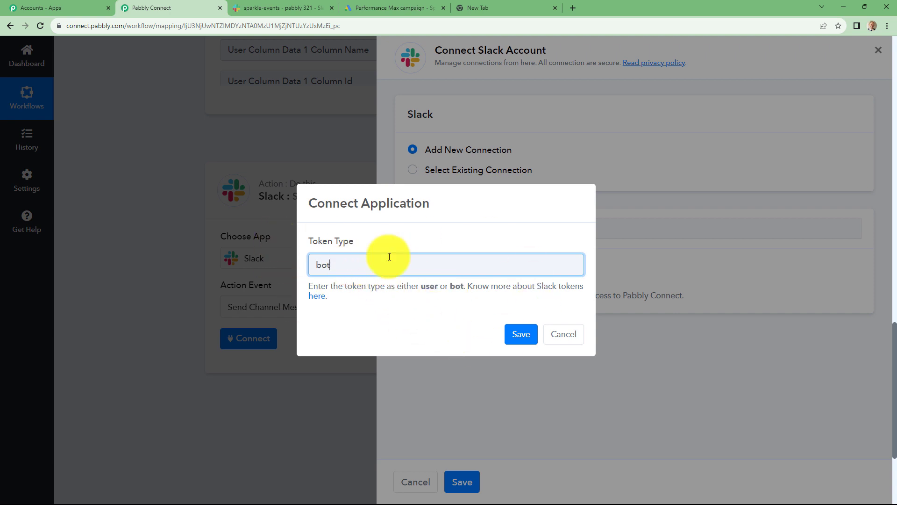
{"action": "left_click", "coordinate": [515, 341]}
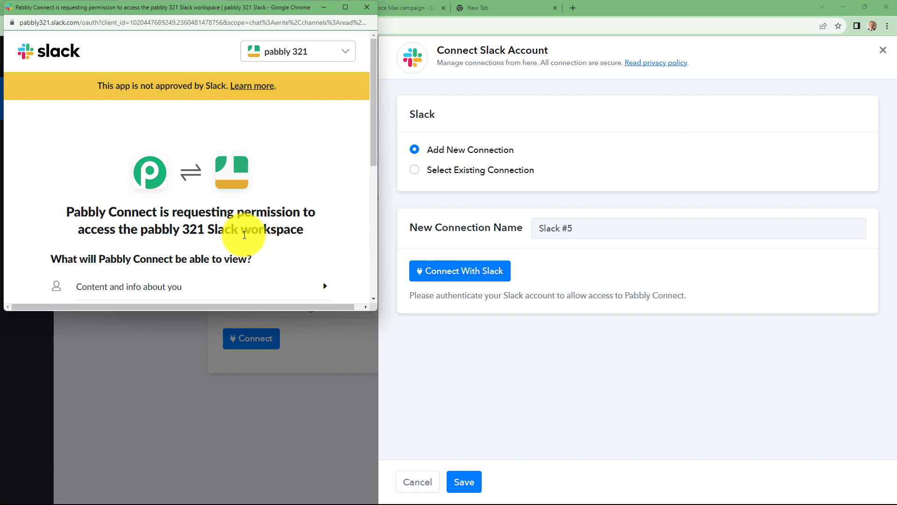
{"action": "scroll", "coordinate": [244, 235], "scroll_direction": "down", "scroll_amount": 5}
{"action": "left_click", "coordinate": [218, 268]}
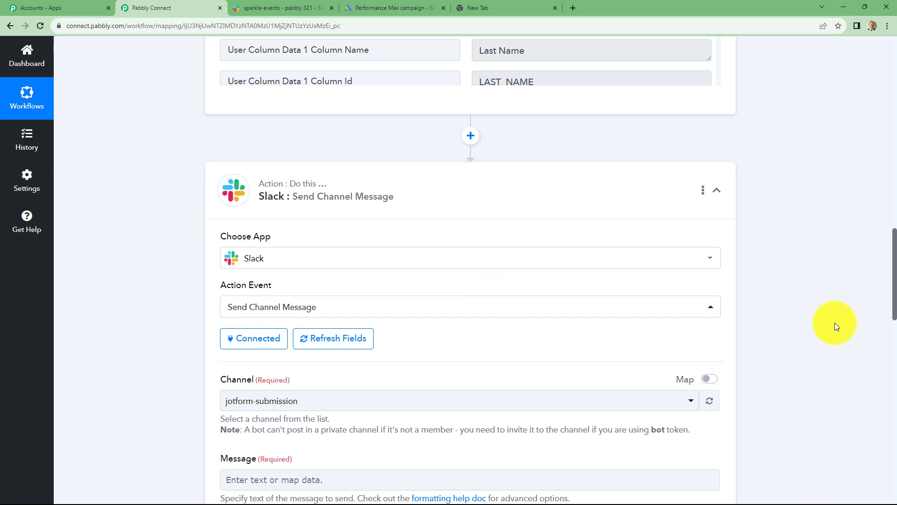
Check the target channel in Slack and set the Slack action's channel to sparkle-events.
{"action": "left_click", "coordinate": [300, 6]}
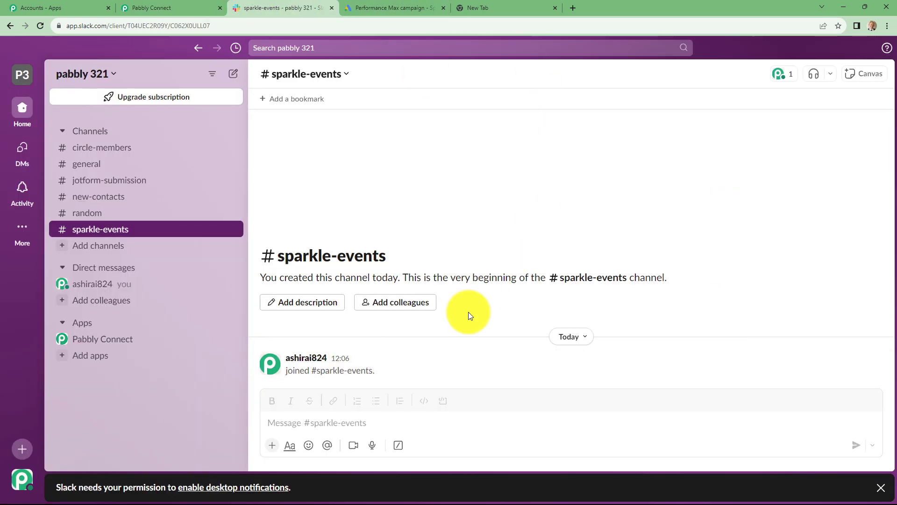
{"action": "left_click", "coordinate": [168, 7]}
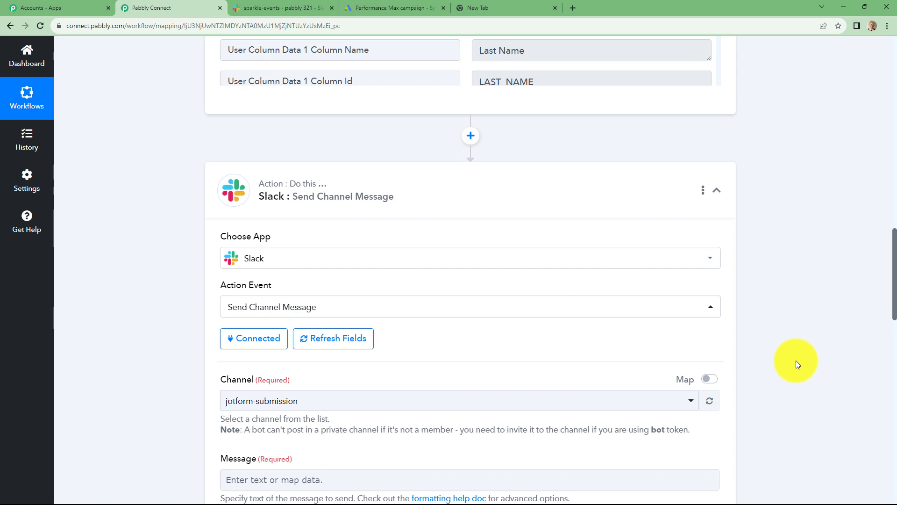
{"action": "scroll", "coordinate": [795, 361], "scroll_direction": "down", "scroll_amount": 10}
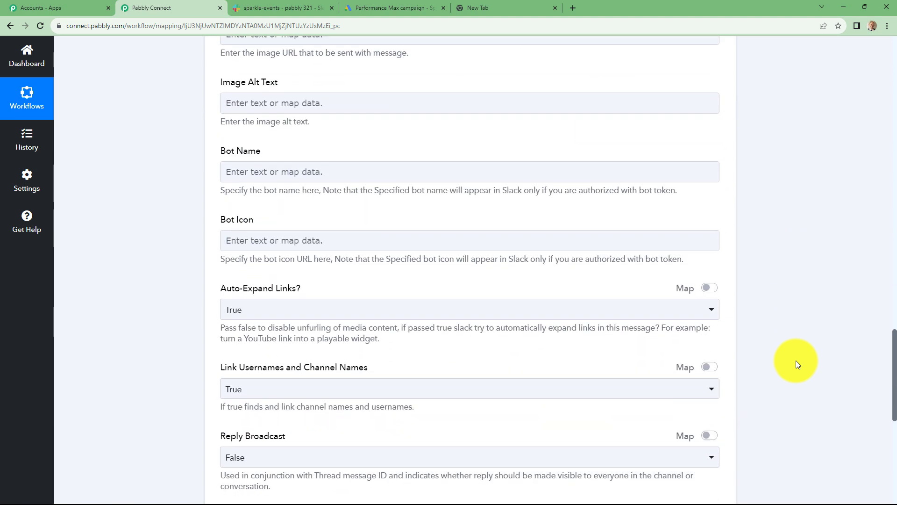
{"action": "scroll", "coordinate": [797, 361], "scroll_direction": "down", "scroll_amount": 3}
{"action": "scroll", "coordinate": [796, 361], "scroll_direction": "up", "scroll_amount": 5}
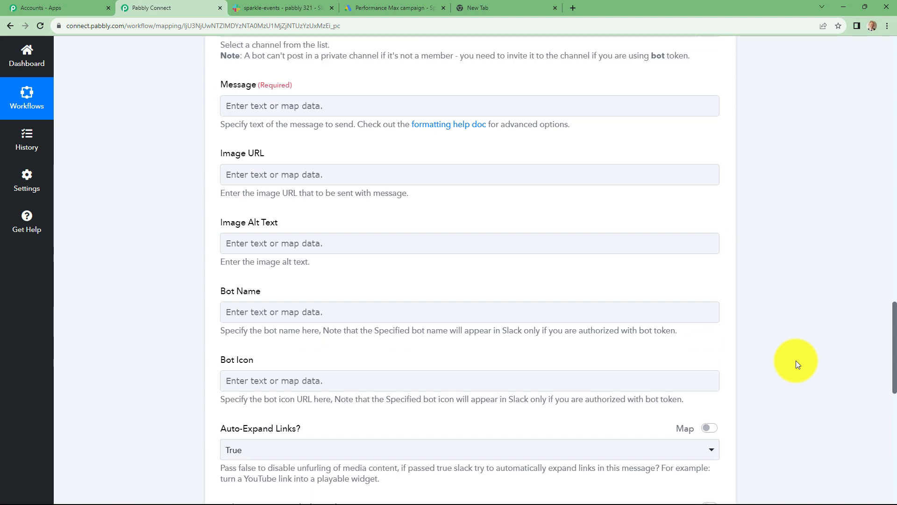
{"action": "scroll", "coordinate": [798, 365], "scroll_direction": "up", "scroll_amount": 4}
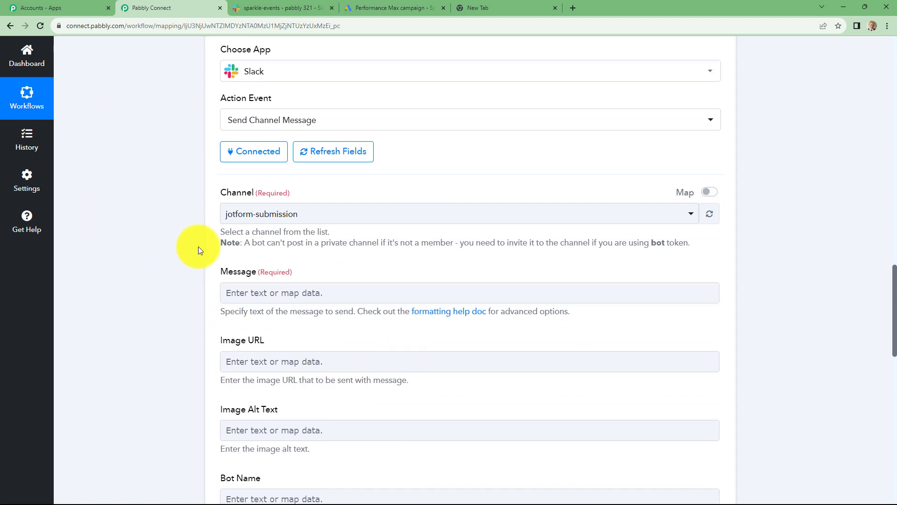
{"action": "left_click", "coordinate": [287, 5]}
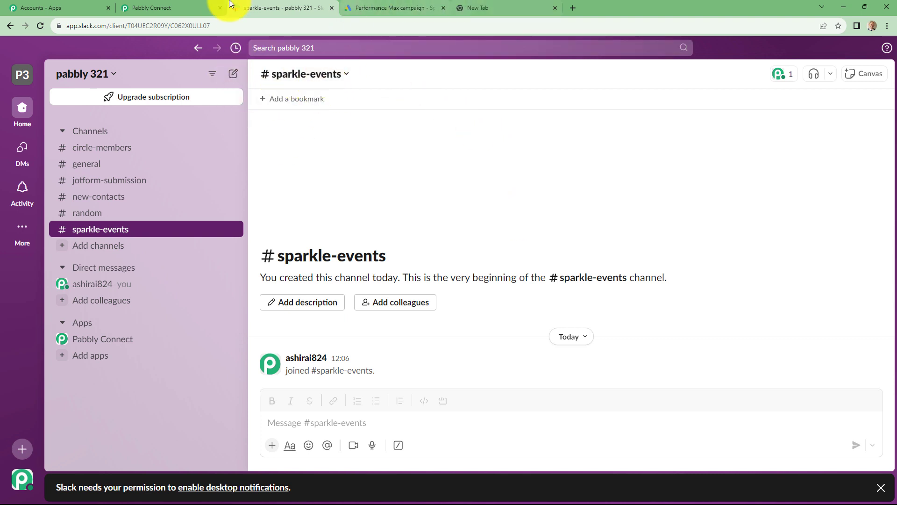
{"action": "left_click", "coordinate": [169, 7]}
{"action": "left_click", "coordinate": [296, 218]}
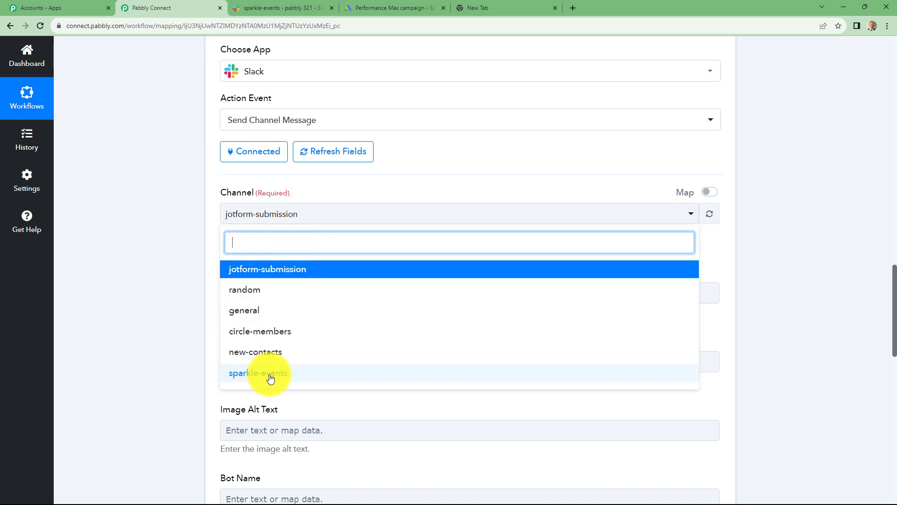
{"action": "left_click", "coordinate": [246, 378]}
Start the message with "Hello Team, This is to inform you that a new lead is generated from Google Ads for our upcoming event. Here are the details :".
{"action": "scroll", "coordinate": [277, 196], "scroll_direction": "down", "scroll_amount": 2}
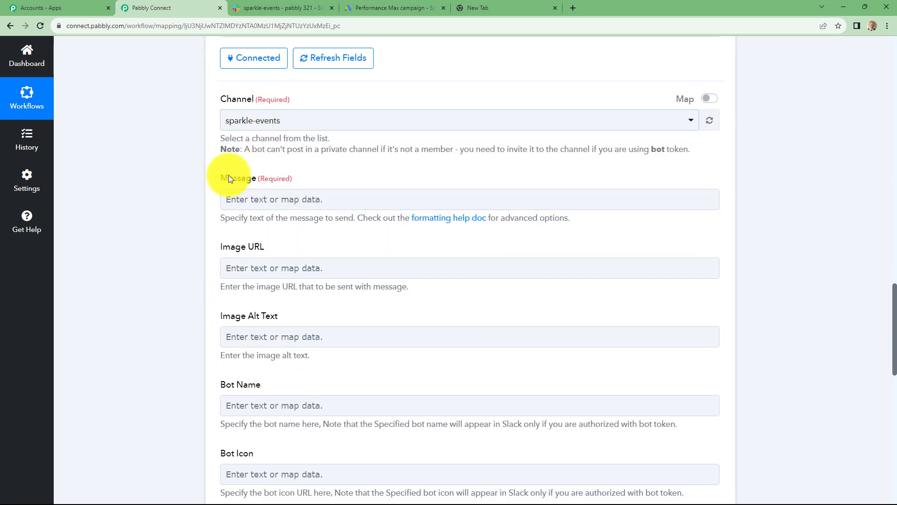
{"action": "left_click", "coordinate": [225, 201]}
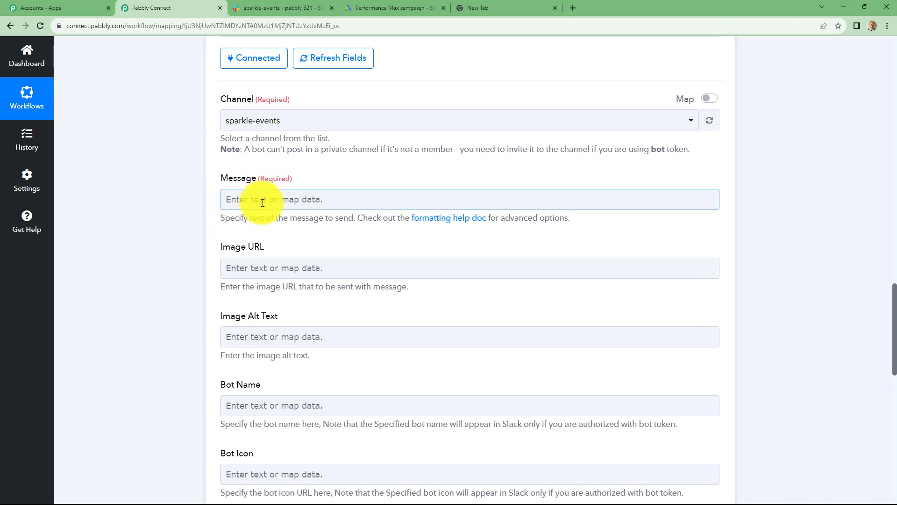
{"action": "left_click", "coordinate": [280, 8]}
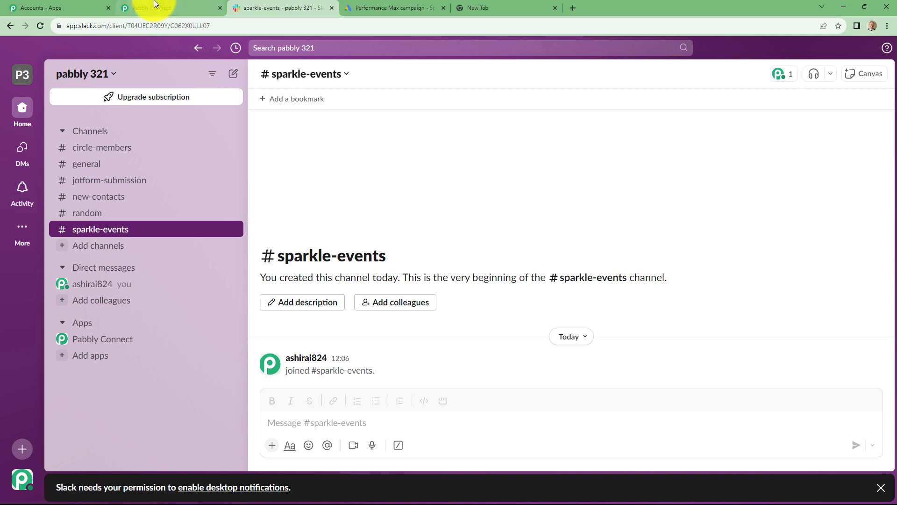
{"action": "key", "text": "ctrl+shift+Tab"}
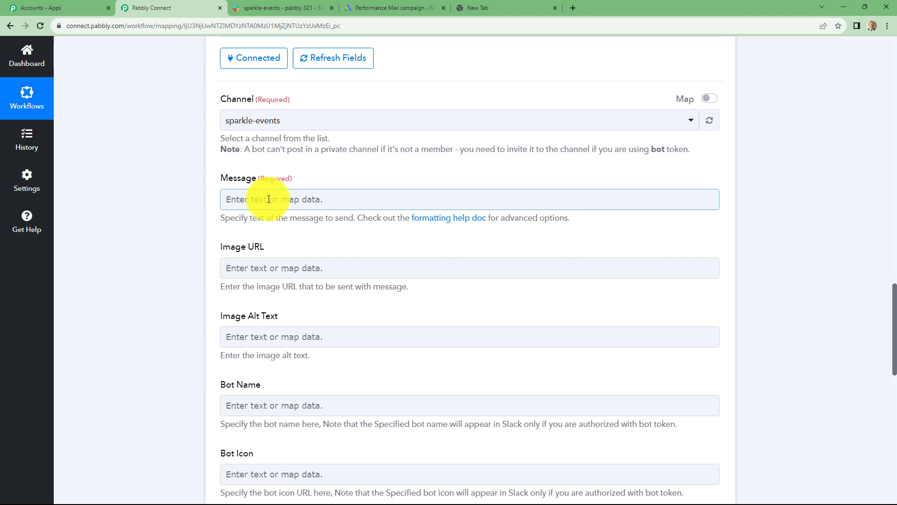
{"action": "left_click", "coordinate": [268, 199]}
{"action": "type", "text": "Hello Team,  This is to inform you that a new lead is generated from Google Ads for our upcoming event.  Here are the details :"}
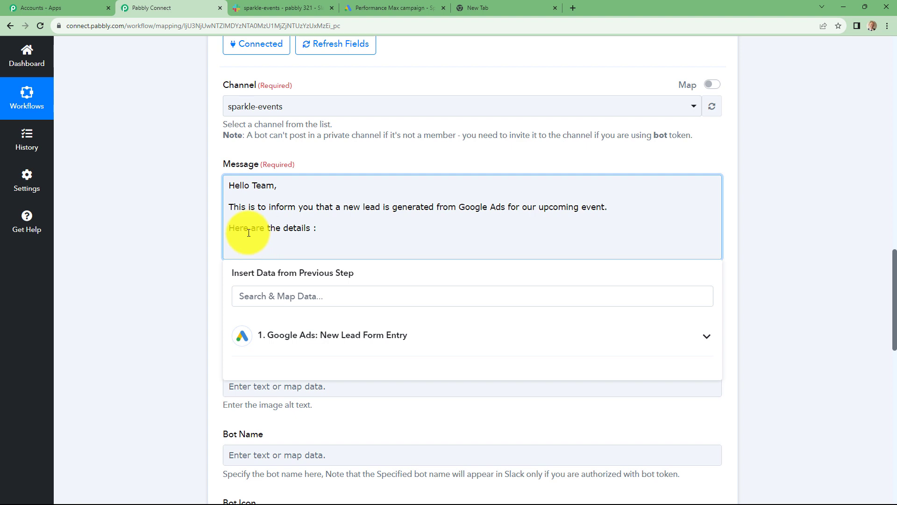
Add separate lines labelled "Name:", "Email:" and "Contact:" below the introductory text of the Slack message.
{"action": "type", "text": "Name:"}
{"action": "key", "text": "Return"}
{"action": "key", "text": "Return"}
{"action": "type", "text": "Email:"}
{"action": "scroll", "coordinate": [244, 156], "scroll_direction": "down", "scroll_amount": 2}
{"action": "key", "text": "Return"}
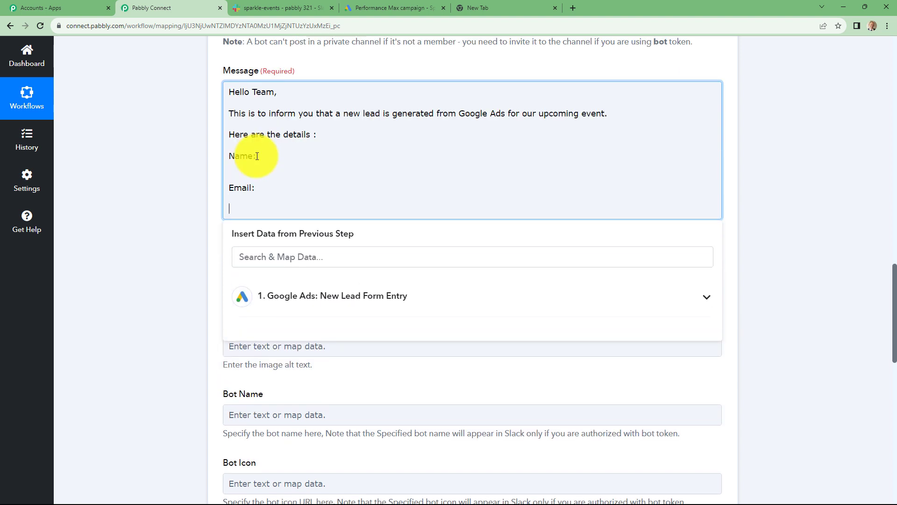
{"action": "type", "text": "Contact:"}
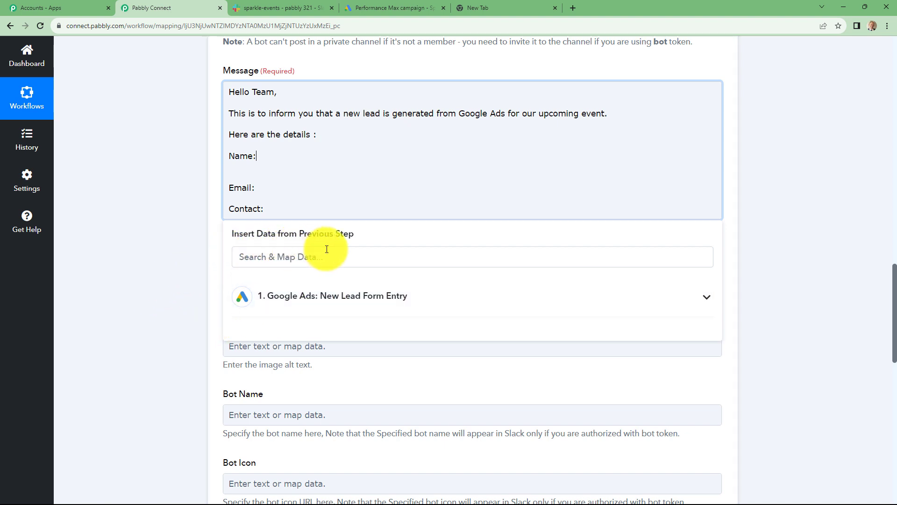
Map the lead's first name (User Column Data 0 String Value) and last name (User Column Data 1 String Value) after the message's Name label.
{"action": "left_click", "coordinate": [340, 305]}
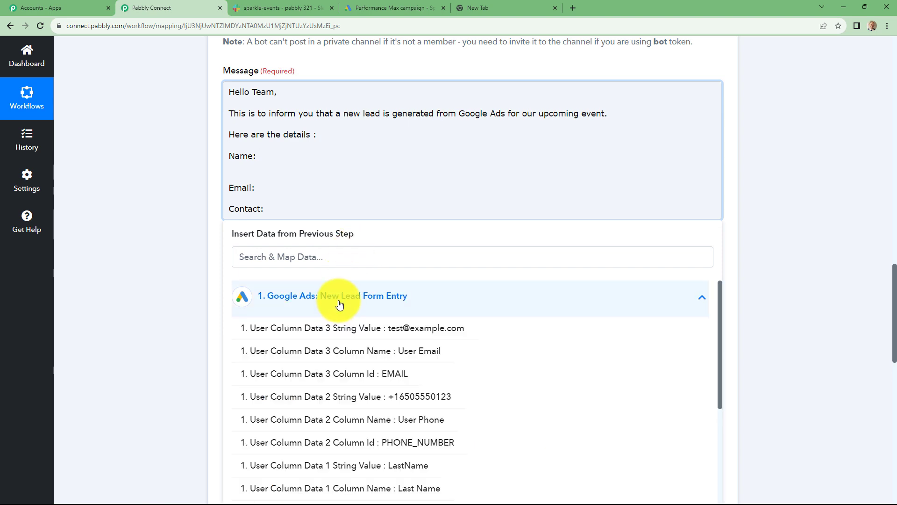
{"action": "scroll", "coordinate": [800, 258], "scroll_direction": "down", "scroll_amount": 2}
{"action": "scroll", "coordinate": [437, 295], "scroll_direction": "down", "scroll_amount": 1}
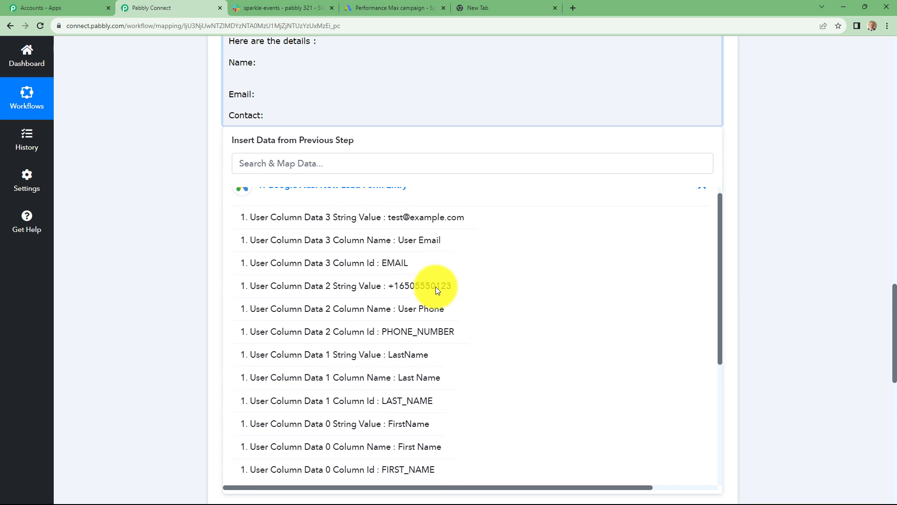
{"action": "scroll", "coordinate": [437, 295], "scroll_direction": "up", "scroll_amount": 1}
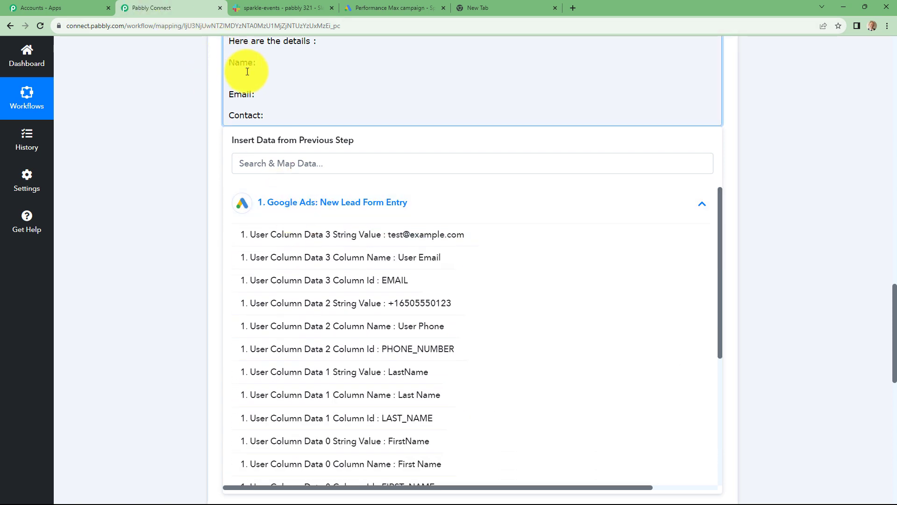
{"action": "scroll", "coordinate": [509, 345], "scroll_direction": "down", "scroll_amount": 3}
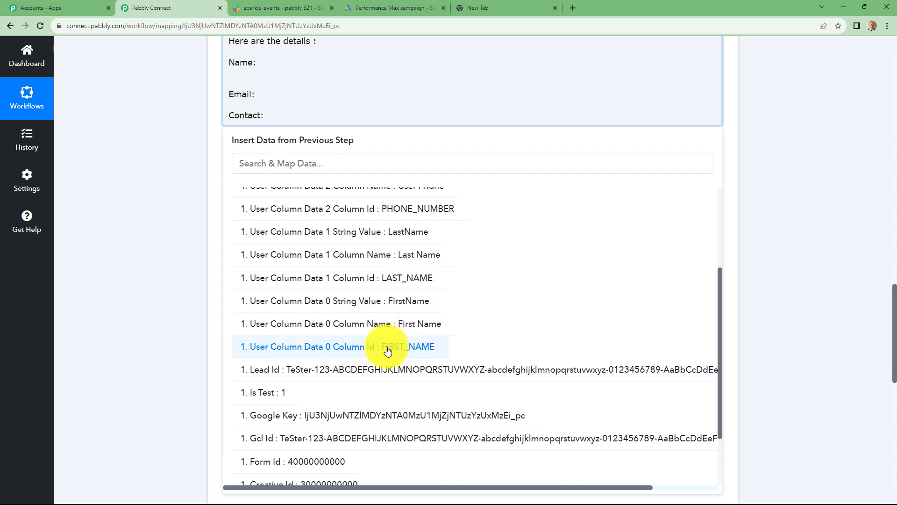
{"action": "left_click", "coordinate": [404, 304]}
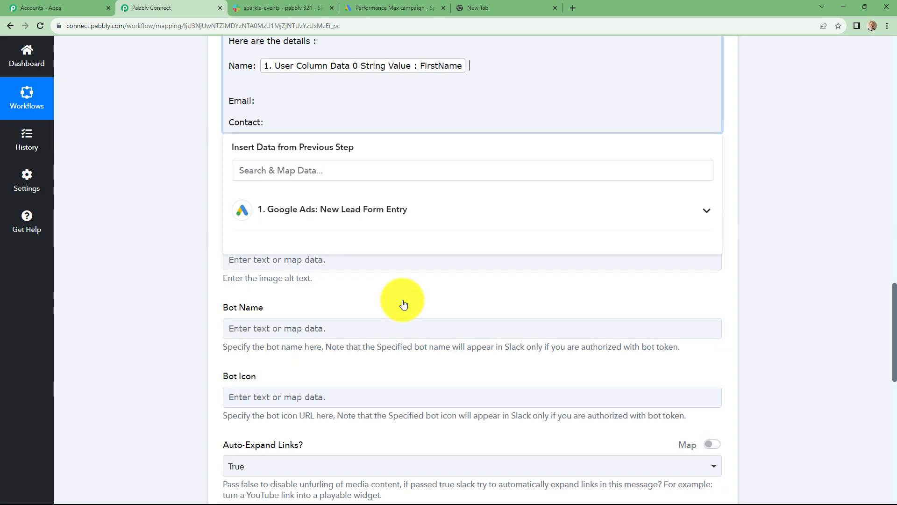
{"action": "left_click", "coordinate": [337, 210]}
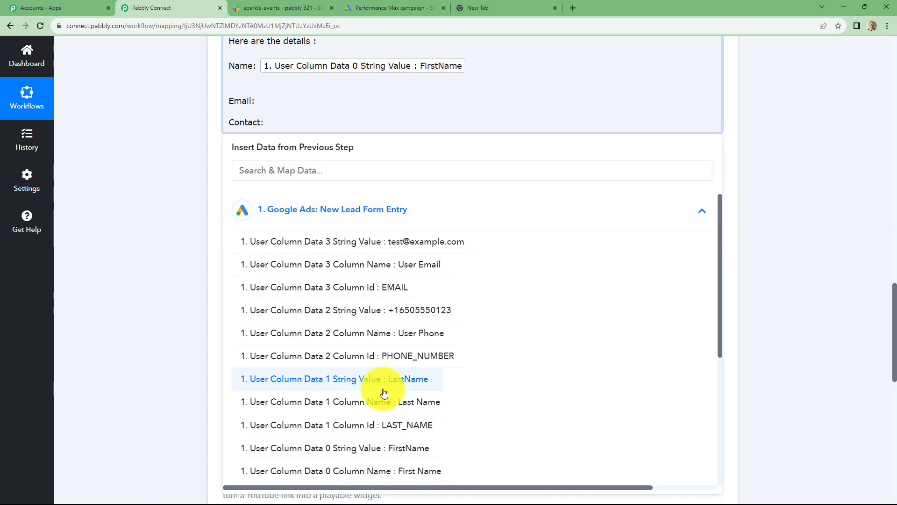
{"action": "left_click", "coordinate": [389, 384]}
{"action": "left_click", "coordinate": [761, 322]}
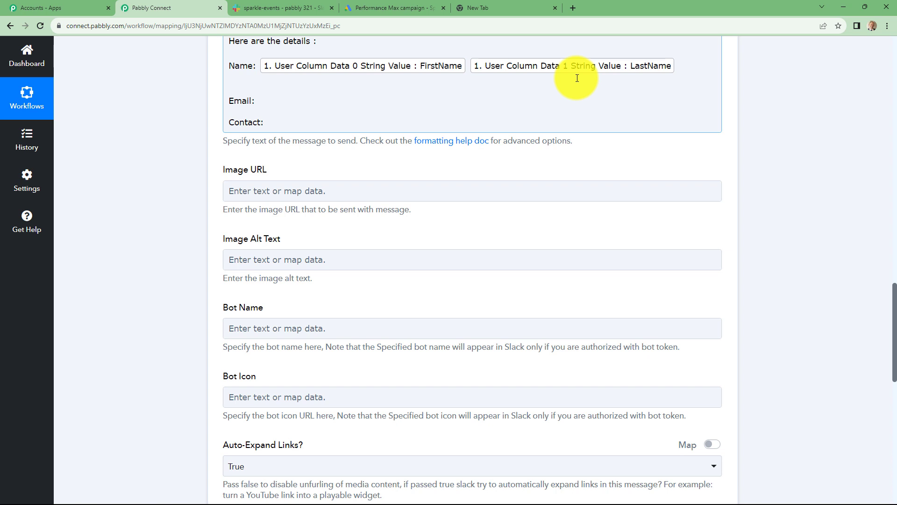
Review the Slack message's fixed introductory text and the lead name fields mapped below it.
{"action": "scroll", "coordinate": [226, 177], "scroll_direction": "up", "scroll_amount": 3}
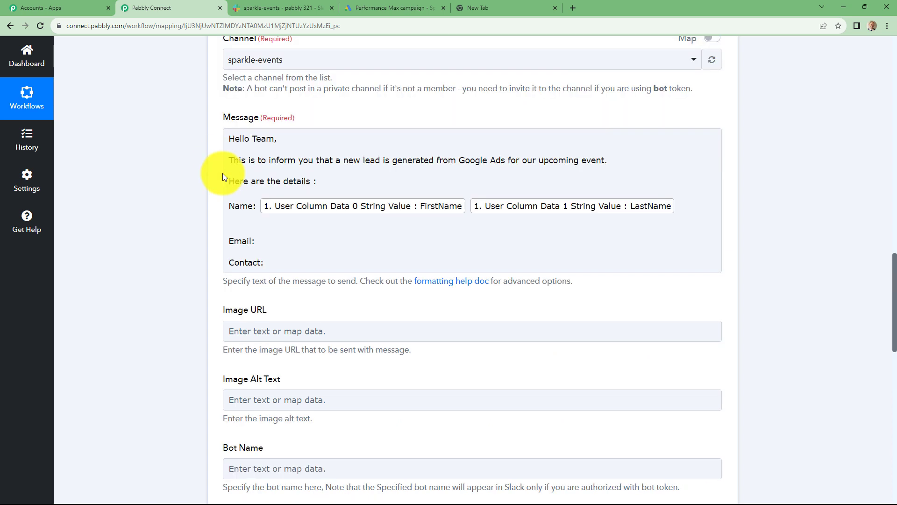
{"action": "left_click_drag", "start_coordinate": [238, 141], "coordinate": [309, 185]}
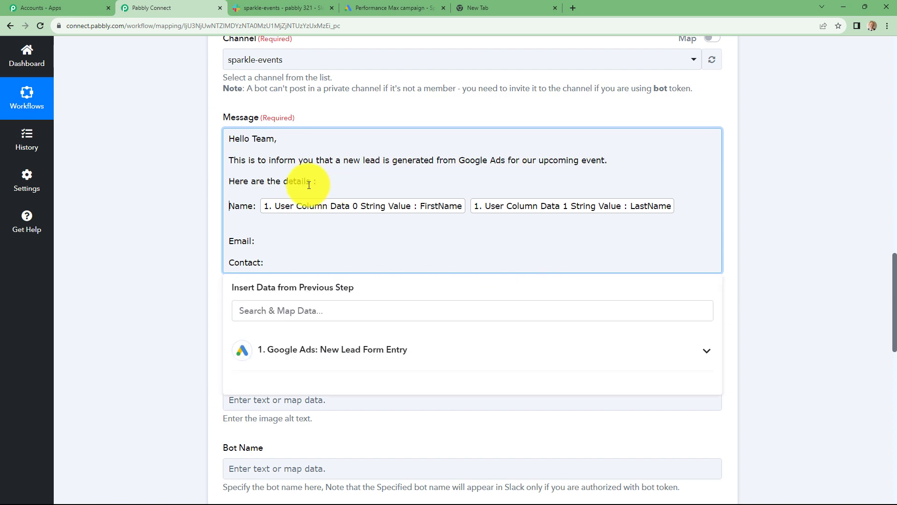
{"action": "left_click_drag", "start_coordinate": [229, 138], "coordinate": [312, 181]}
{"action": "left_click", "coordinate": [321, 183]}
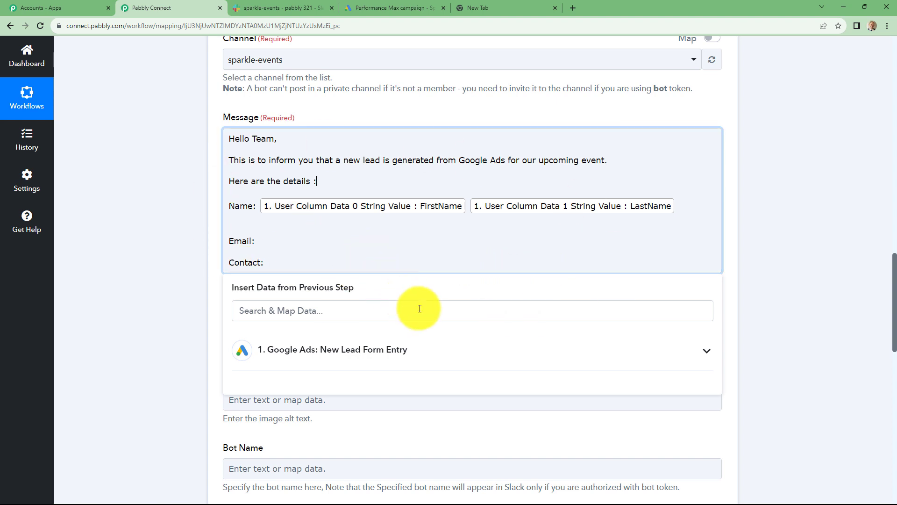
{"action": "left_click", "coordinate": [263, 238]}
{"action": "left_click", "coordinate": [326, 177]}
{"action": "left_click_drag", "start_coordinate": [230, 137], "coordinate": [321, 177]}
{"action": "left_click", "coordinate": [475, 251]}
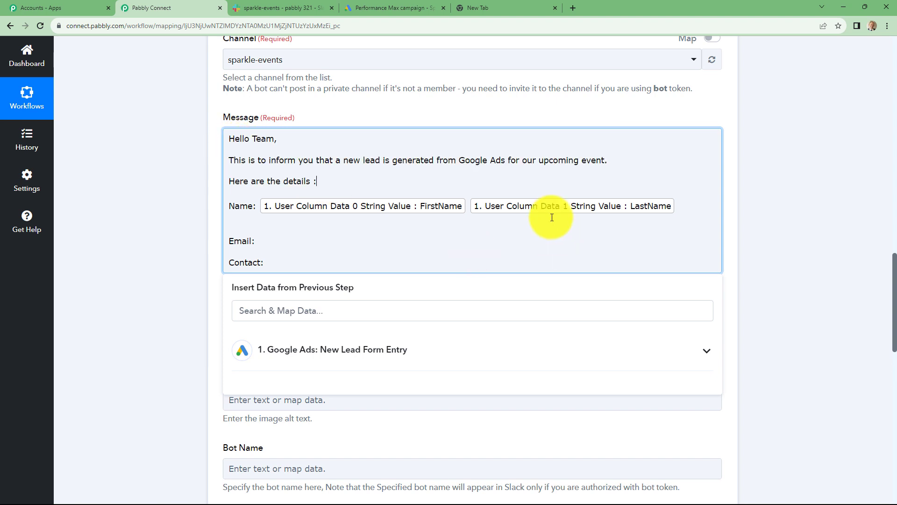
Map the lead's email (User Column Data 3 String Value) from the Google Ads data after the message's Email label.
{"action": "left_click", "coordinate": [261, 239]}
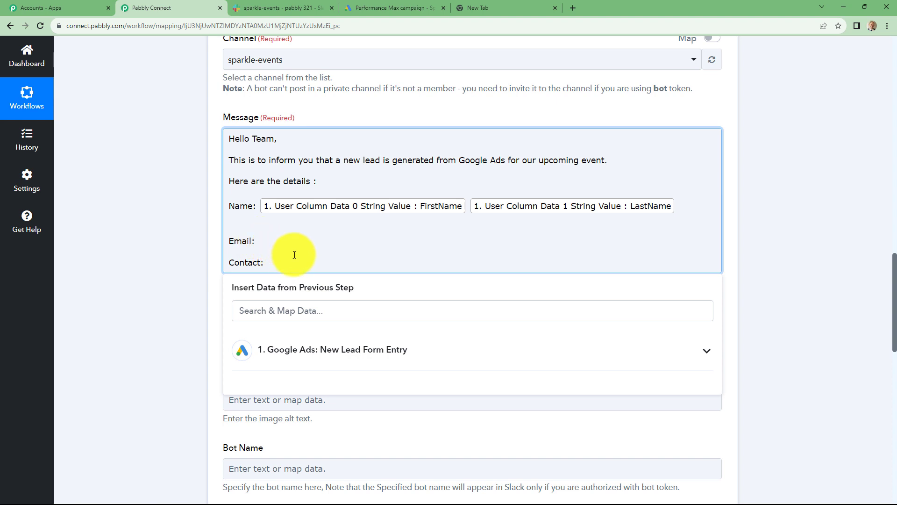
{"action": "left_click", "coordinate": [337, 346]}
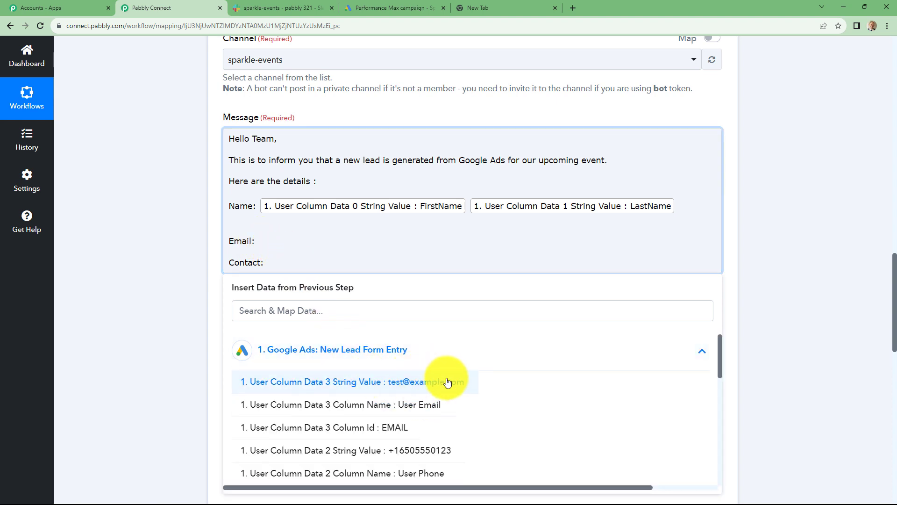
{"action": "left_click", "coordinate": [447, 382]}
{"action": "left_click", "coordinate": [732, 301]}
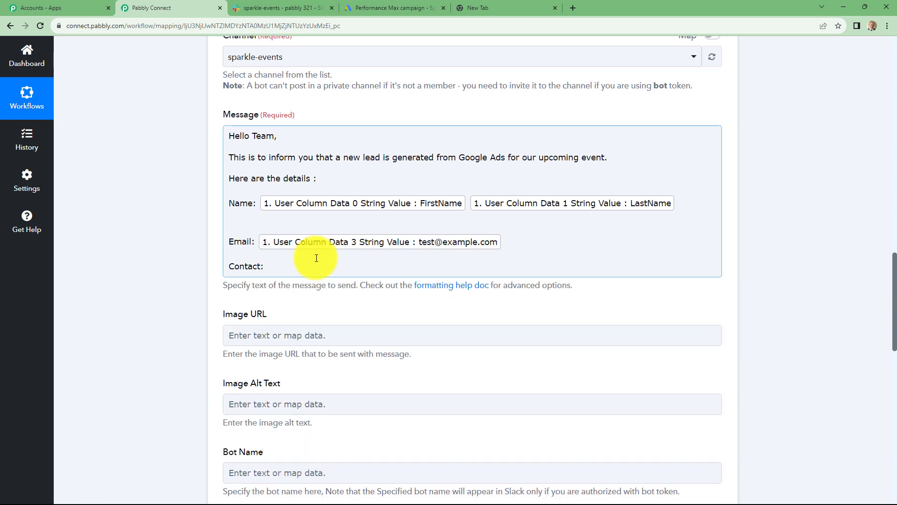
Map the lead's phone number (User Column Data 2 String Value) from the Google Ads data after the message's Contact label.
{"action": "scroll", "coordinate": [317, 258], "scroll_direction": "down", "scroll_amount": 1}
{"action": "left_click", "coordinate": [269, 224]}
{"action": "left_click", "coordinate": [301, 309]}
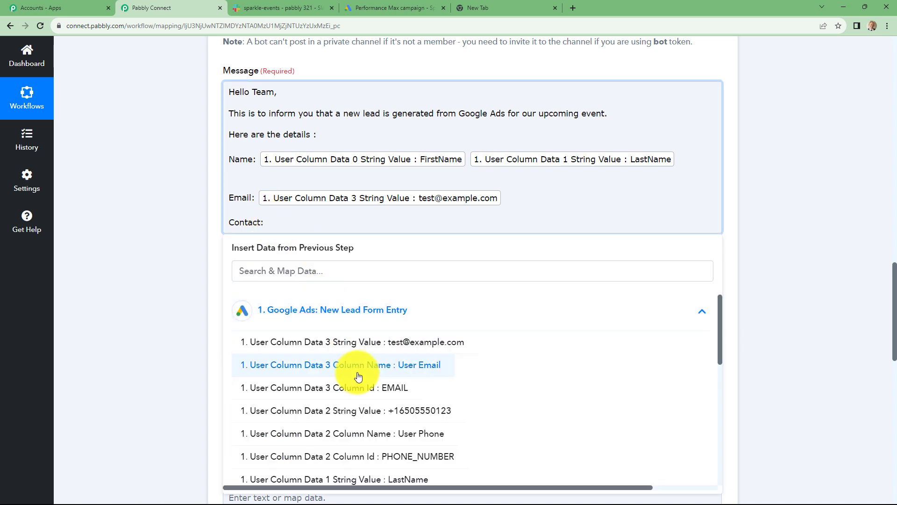
{"action": "left_click", "coordinate": [397, 416]}
{"action": "left_click", "coordinate": [806, 296]}
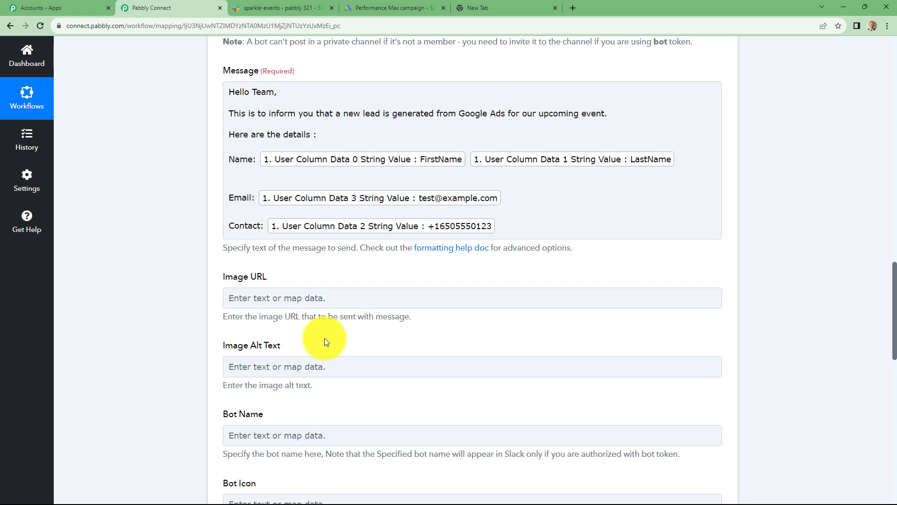
End the Slack message with "Kindly connect with them soon." and "Thanks." on separate lines below the Contact line.
{"action": "left_click", "coordinate": [512, 230]}
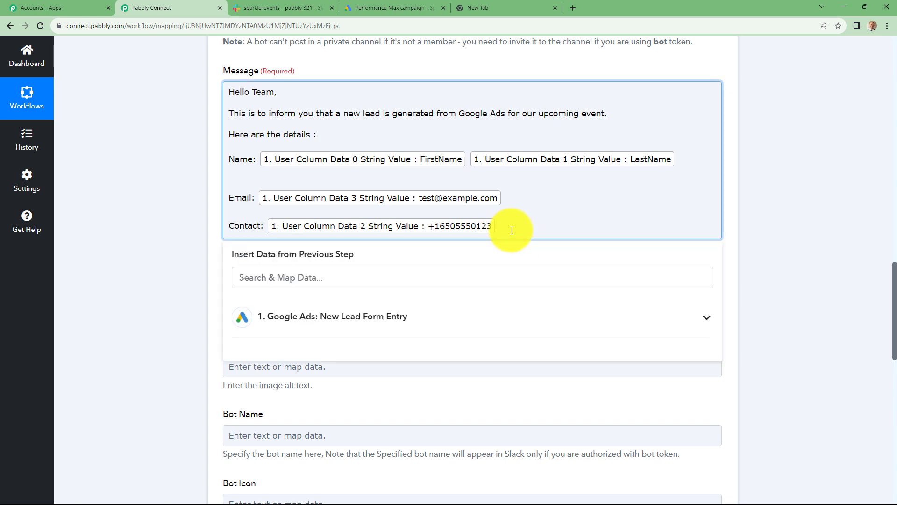
{"action": "key", "text": "Return"}
{"action": "key", "text": "Return"}
{"action": "type", "text": "Kindly connect with them soon.  Thanks."}
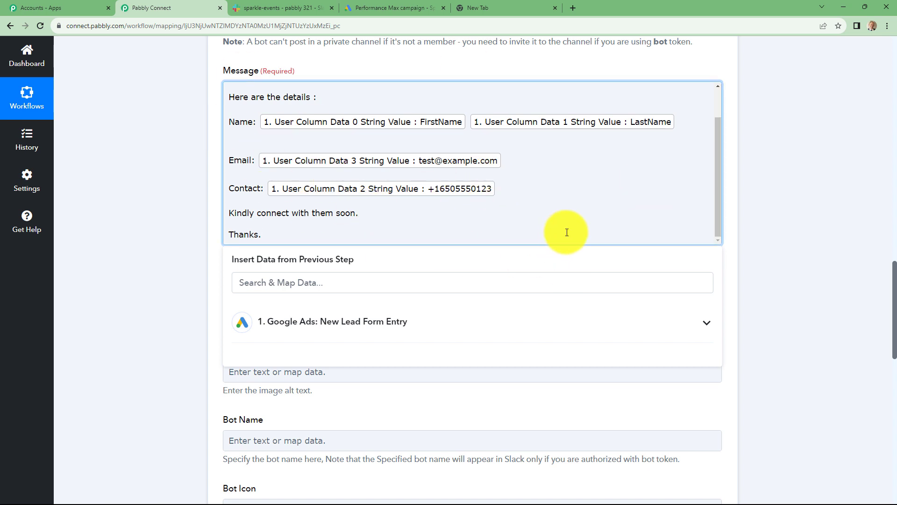
{"action": "left_click", "coordinate": [767, 209]}
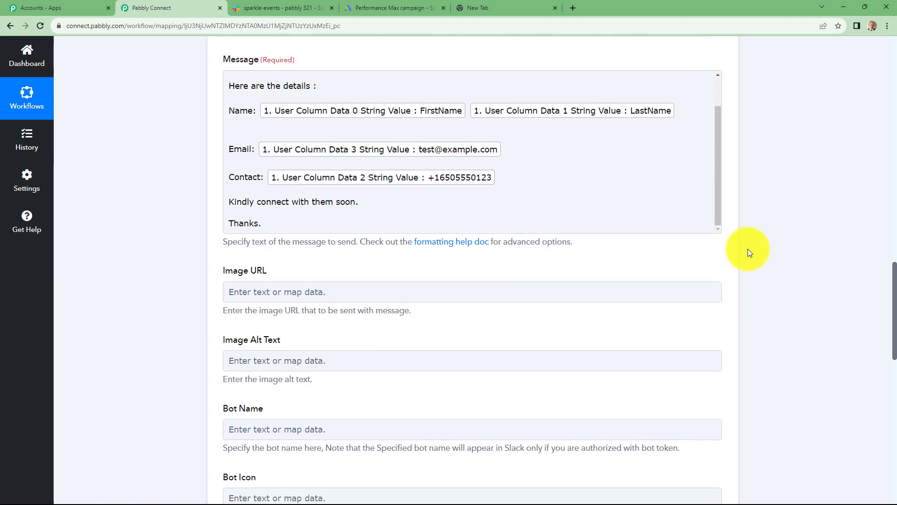
Leave the optional image, bot and thread fields empty, and save the Slack action with a test request.
{"action": "scroll", "coordinate": [748, 249], "scroll_direction": "down", "scroll_amount": 2}
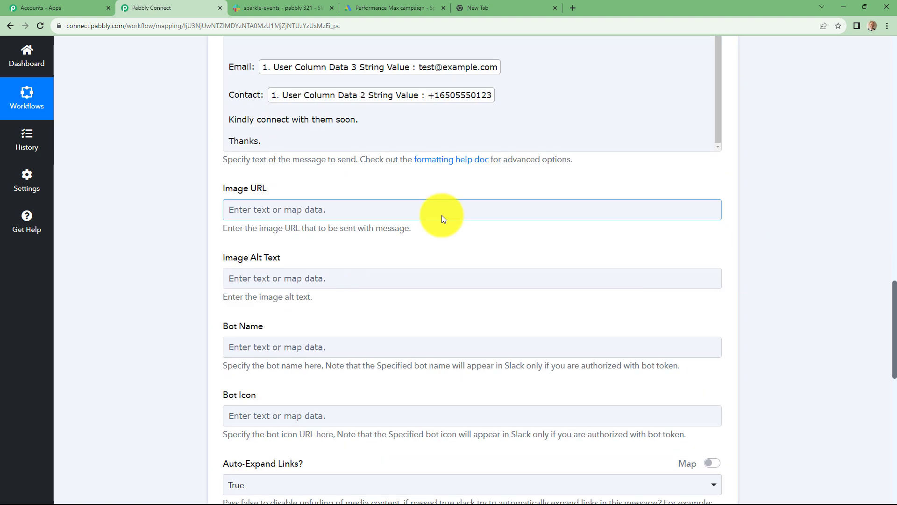
{"action": "scroll", "coordinate": [442, 215], "scroll_direction": "down", "scroll_amount": 1}
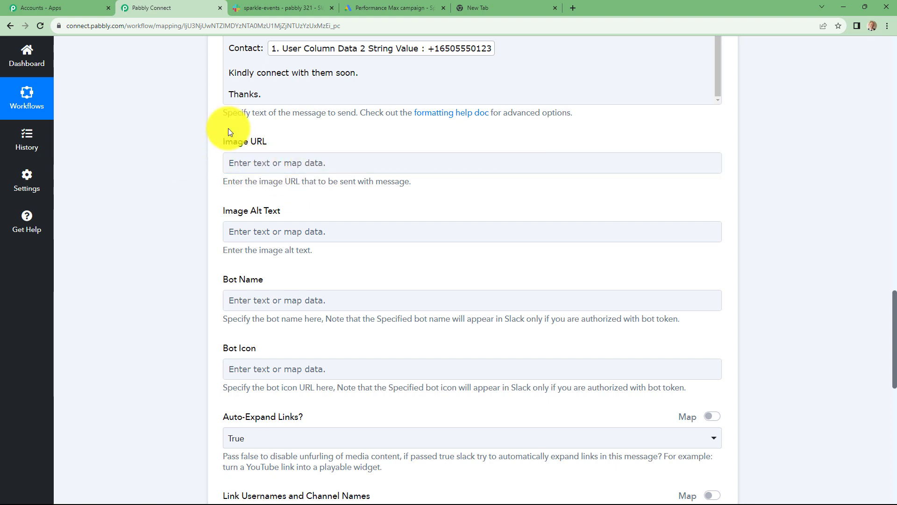
{"action": "scroll", "coordinate": [464, 238], "scroll_direction": "down", "scroll_amount": 9}
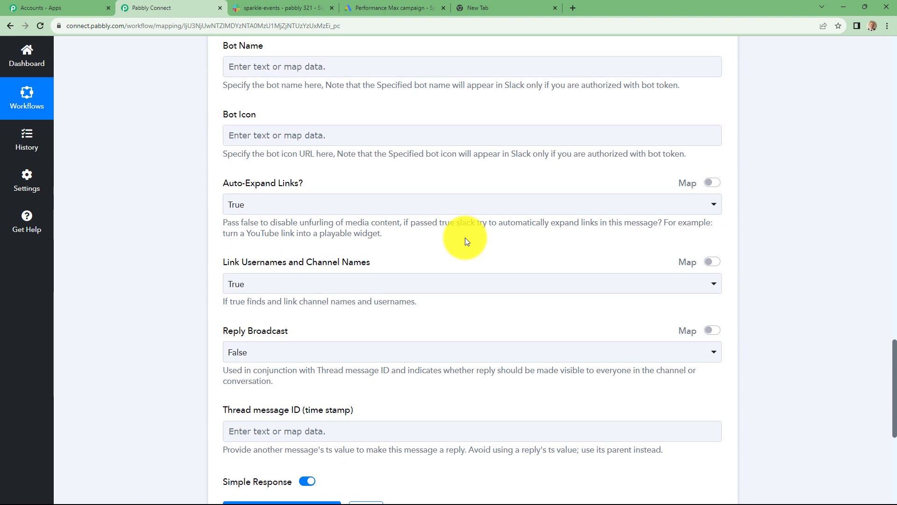
{"action": "scroll", "coordinate": [466, 241], "scroll_direction": "up", "scroll_amount": 4}
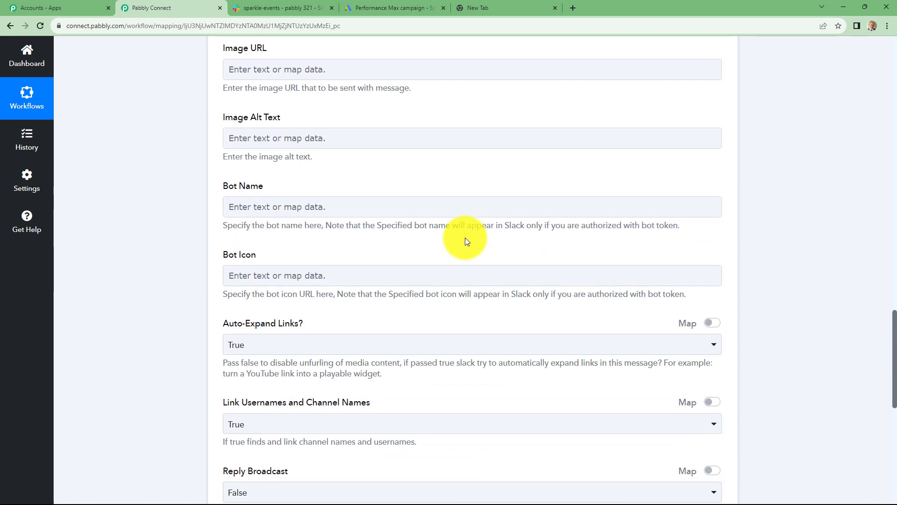
{"action": "scroll", "coordinate": [465, 238], "scroll_direction": "down", "scroll_amount": 7}
{"action": "scroll", "coordinate": [460, 196], "scroll_direction": "up", "scroll_amount": 14}
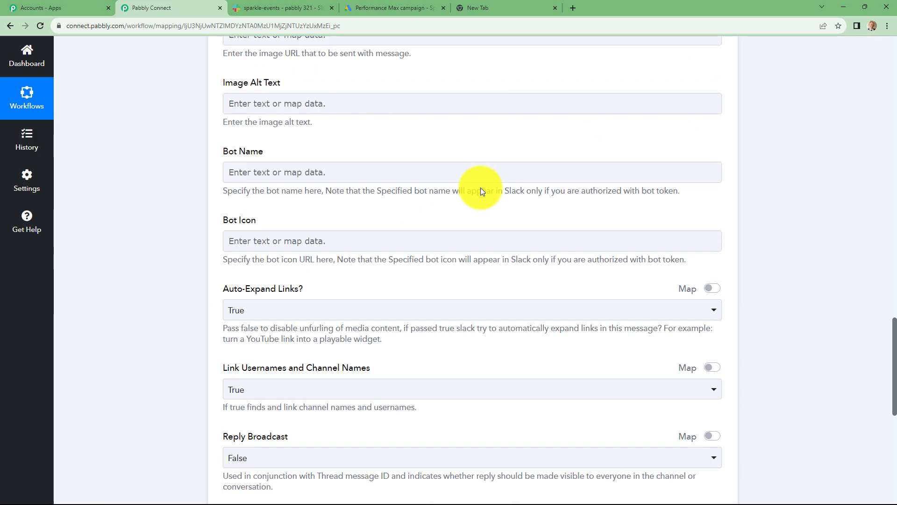
{"action": "scroll", "coordinate": [482, 191], "scroll_direction": "down", "scroll_amount": 14}
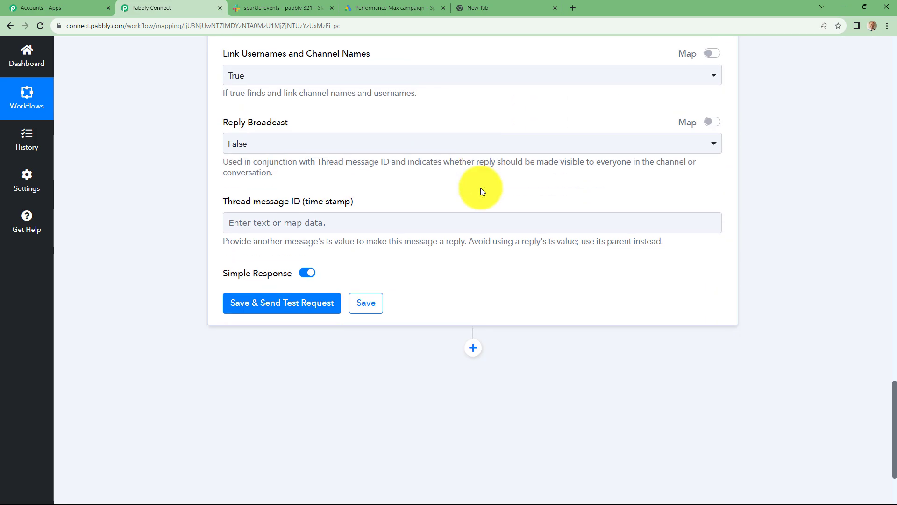
{"action": "left_click", "coordinate": [274, 199]}
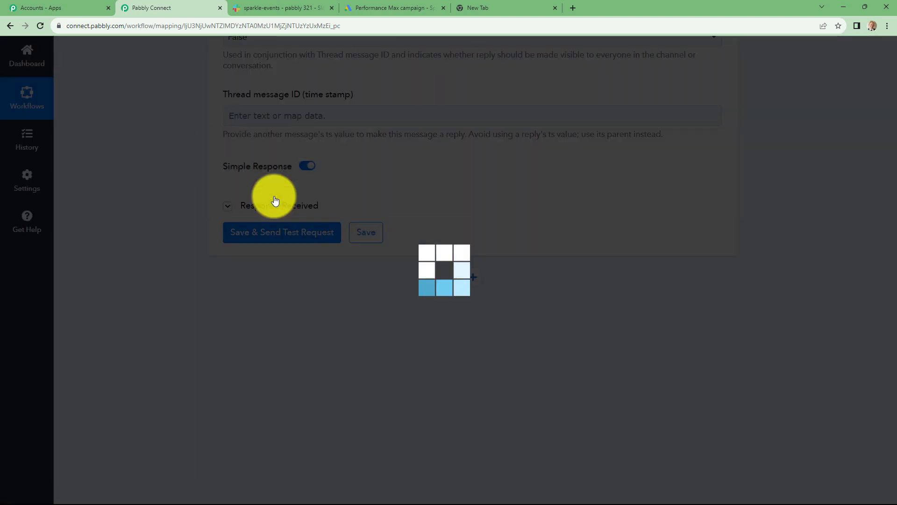
Examine the response received from the Slack test request, including its Ts value.
{"action": "scroll", "coordinate": [806, 279], "scroll_direction": "down", "scroll_amount": 4}
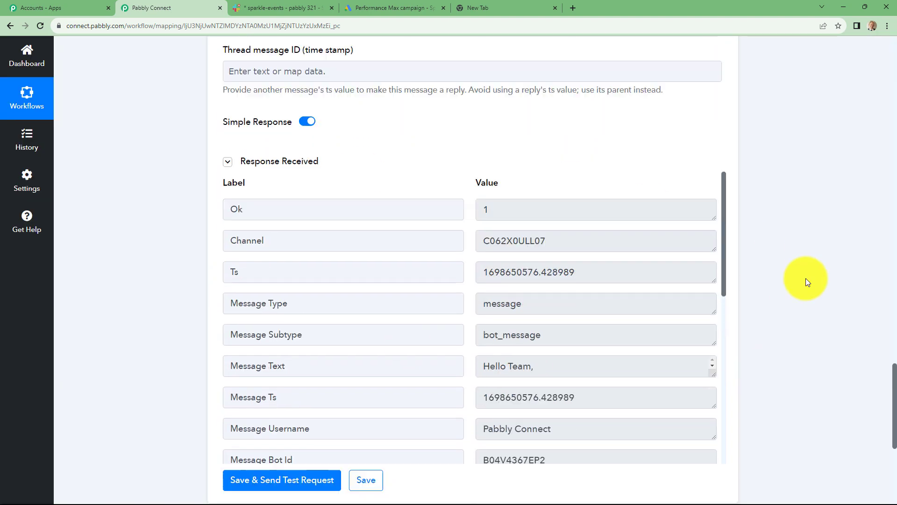
{"action": "scroll", "coordinate": [739, 254], "scroll_direction": "up", "scroll_amount": 2}
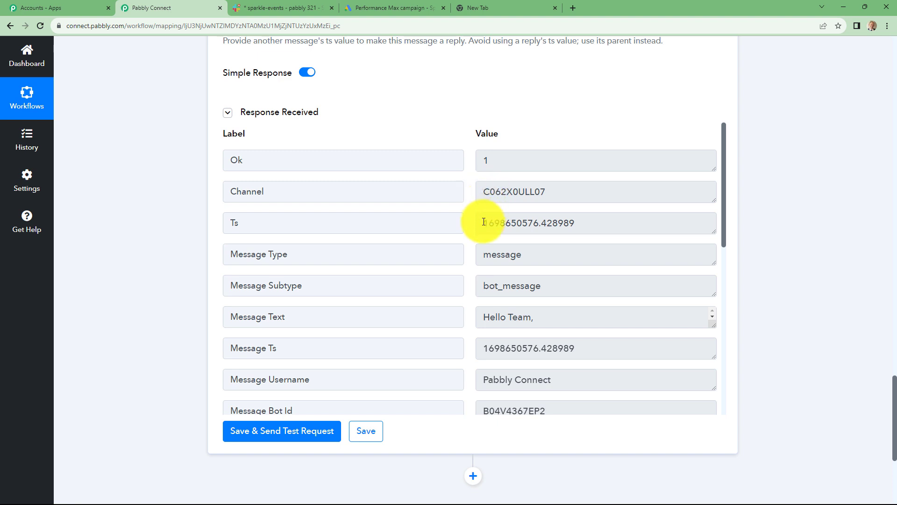
{"action": "left_click_drag", "start_coordinate": [482, 222], "coordinate": [598, 237]}
{"action": "left_click", "coordinate": [608, 229]}
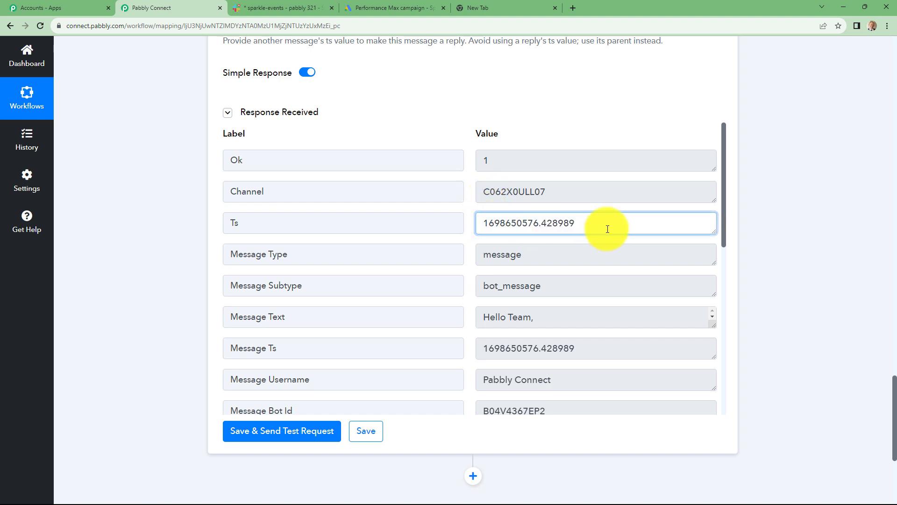
Check the test message in Slack's sparkle-events channel, and return to the Pabbly Connect workflow's trigger and action overview.
{"action": "left_click", "coordinate": [266, 6]}
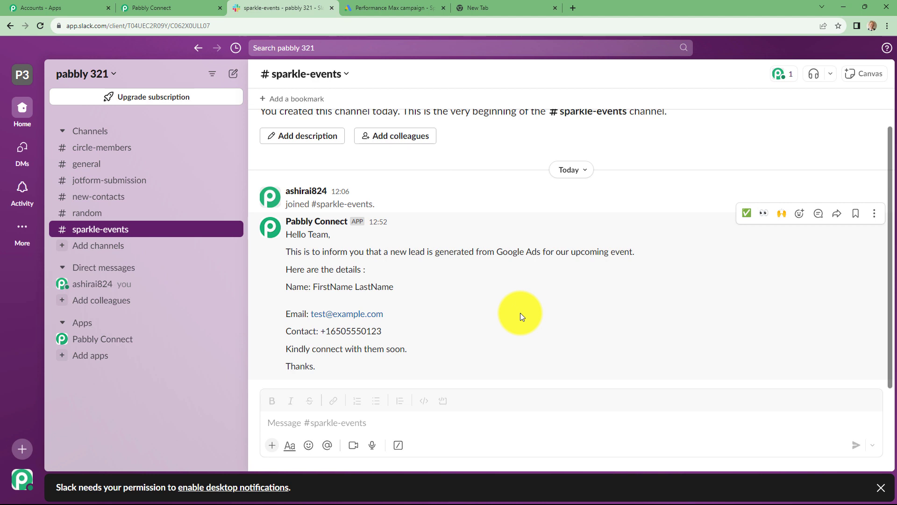
{"action": "left_click", "coordinate": [166, 6]}
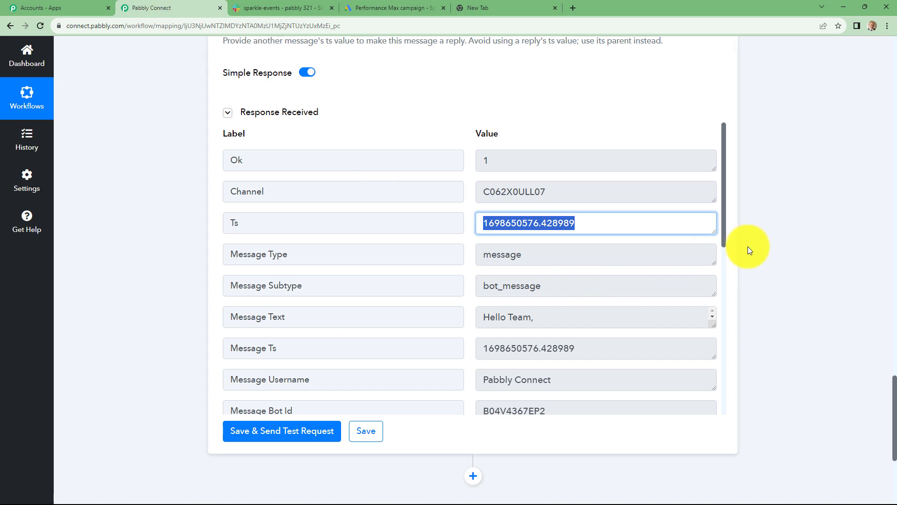
{"action": "scroll", "coordinate": [782, 246], "scroll_direction": "up", "scroll_amount": 20}
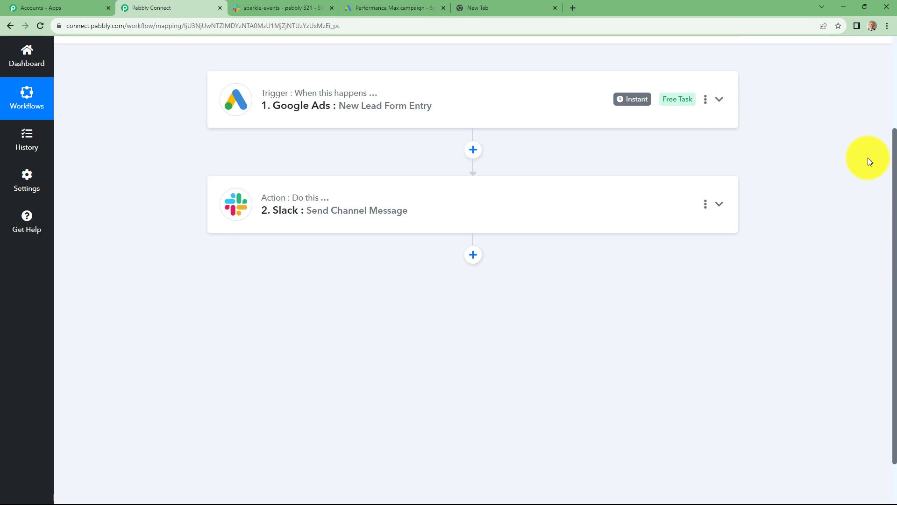